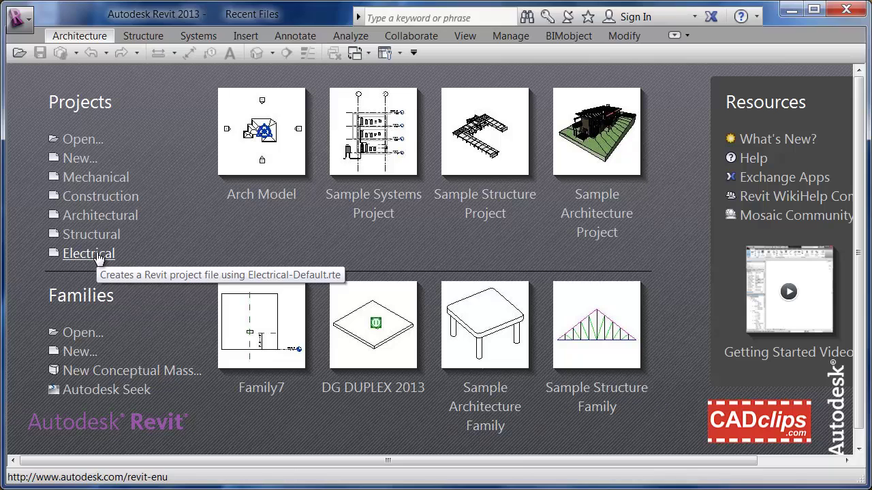
- Review the Options File Locations without changes, then start a new project from the Electrical template
click(21, 22)
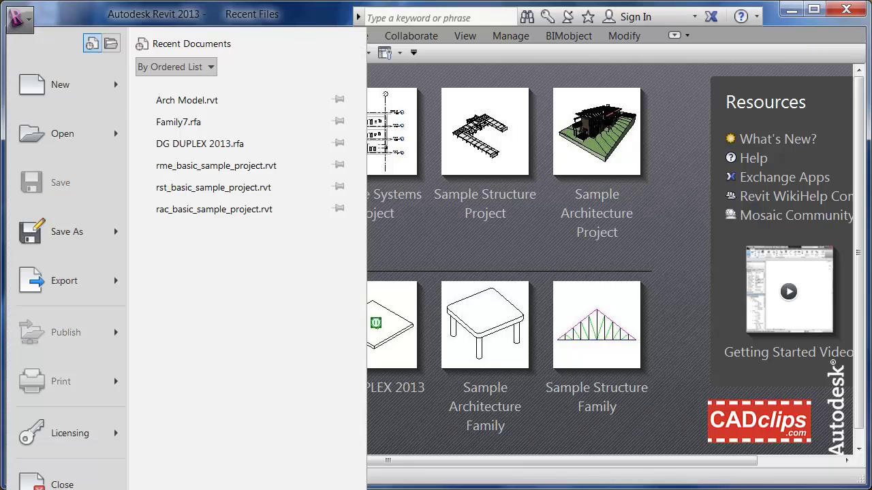
click(300, 488)
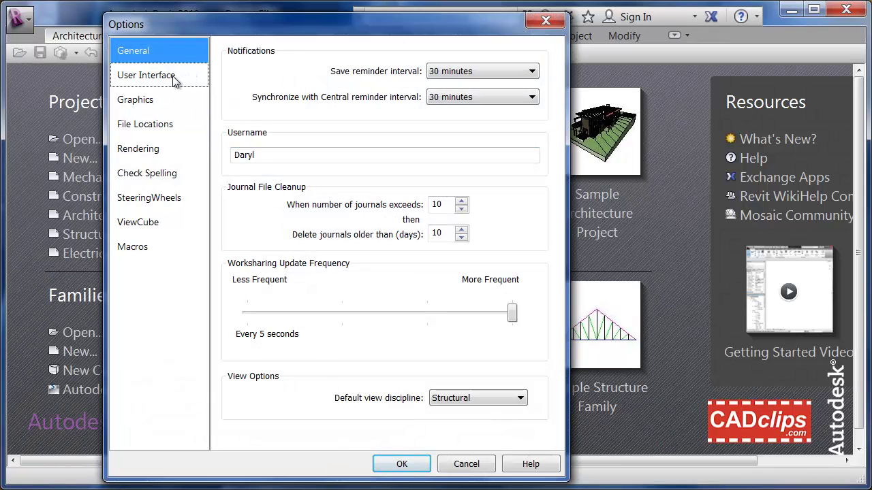
click(152, 130)
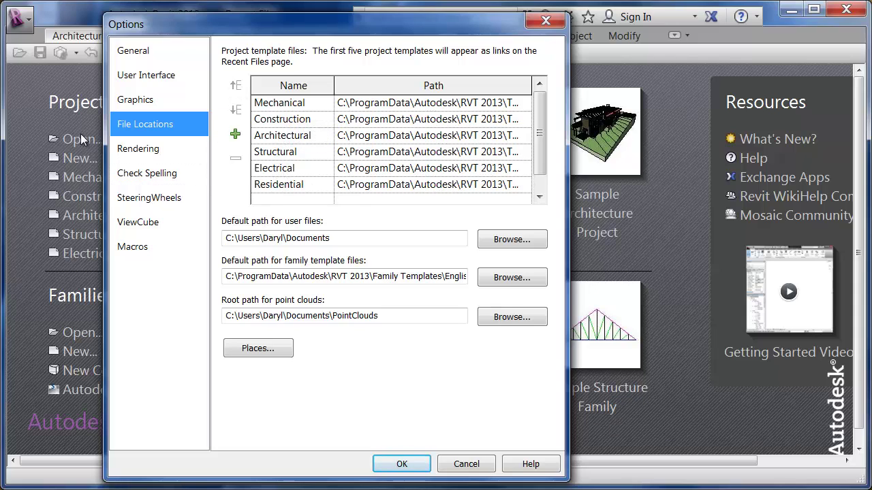
drag(189, 30, 223, 29)
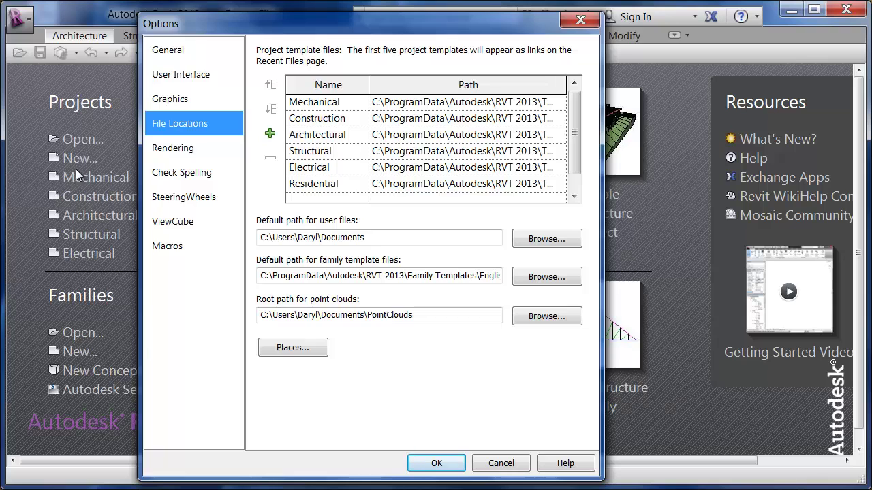
click(501, 463)
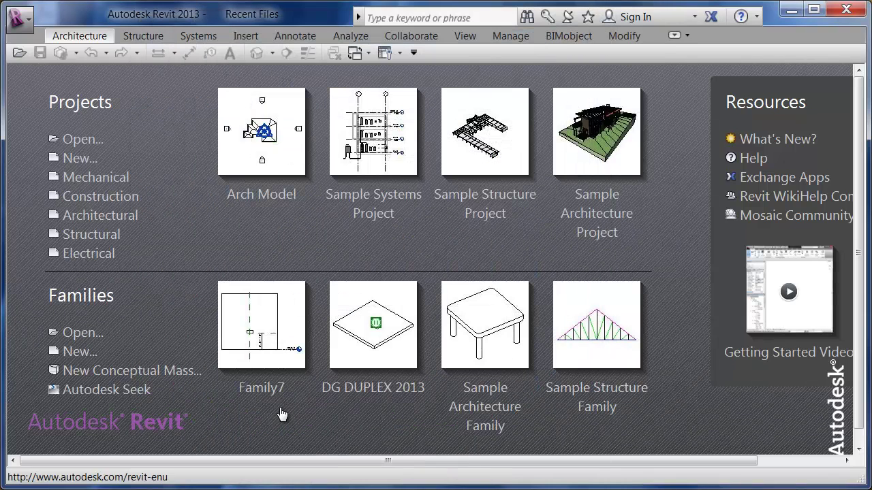
click(88, 254)
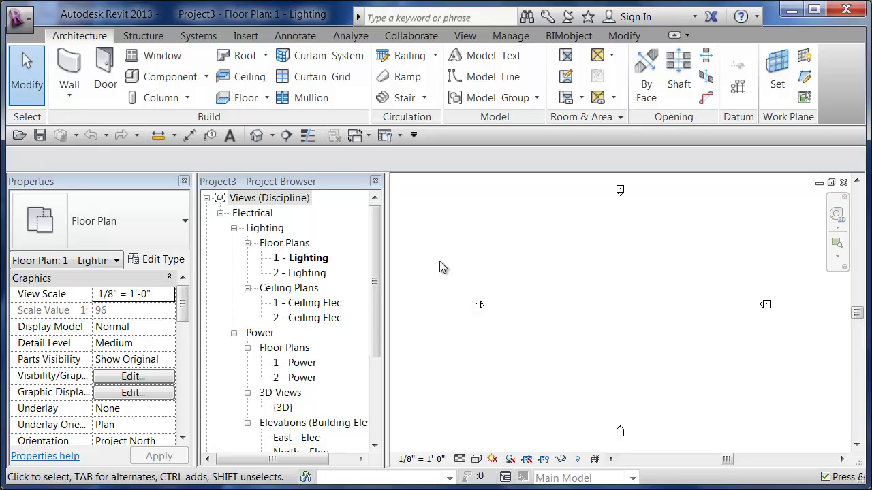
click(245, 37)
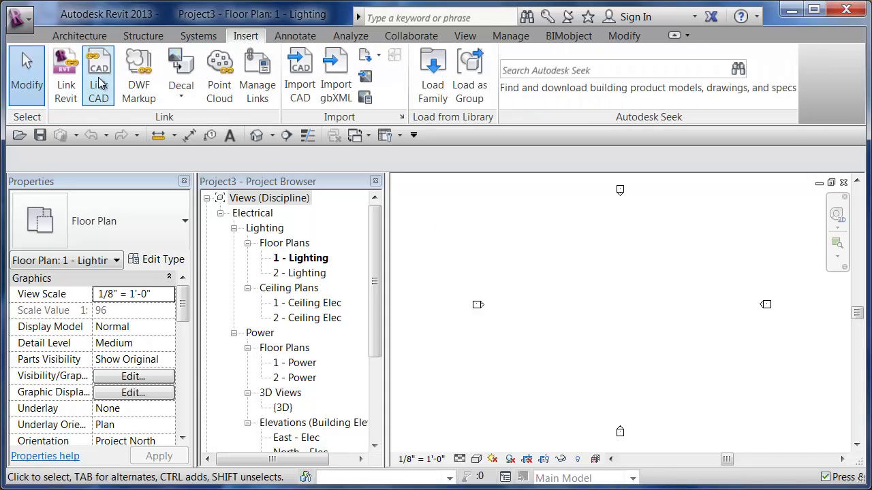
- Link Arch Model.rvt into the 1 - Lighting floor plan and deselect it
click(66, 77)
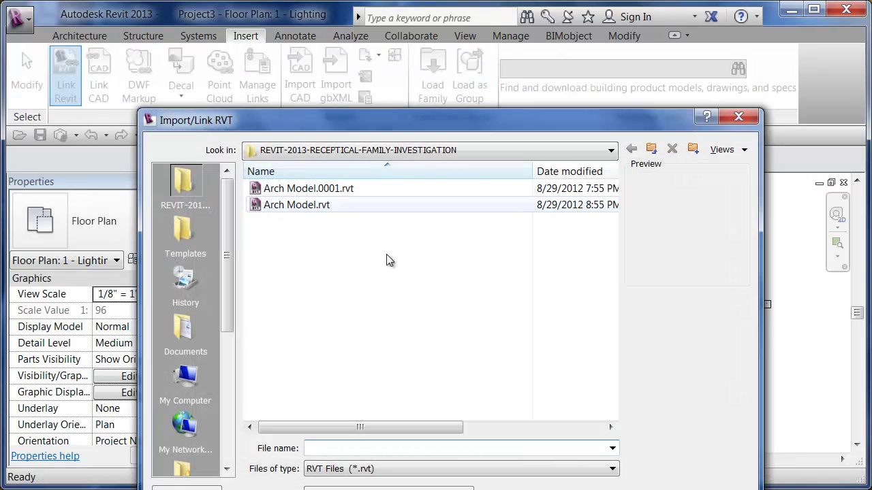
click(314, 206)
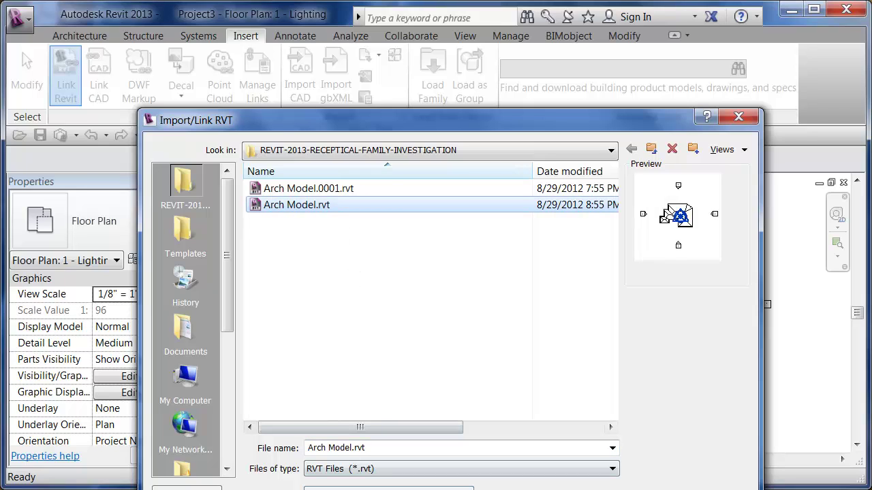
key(Return)
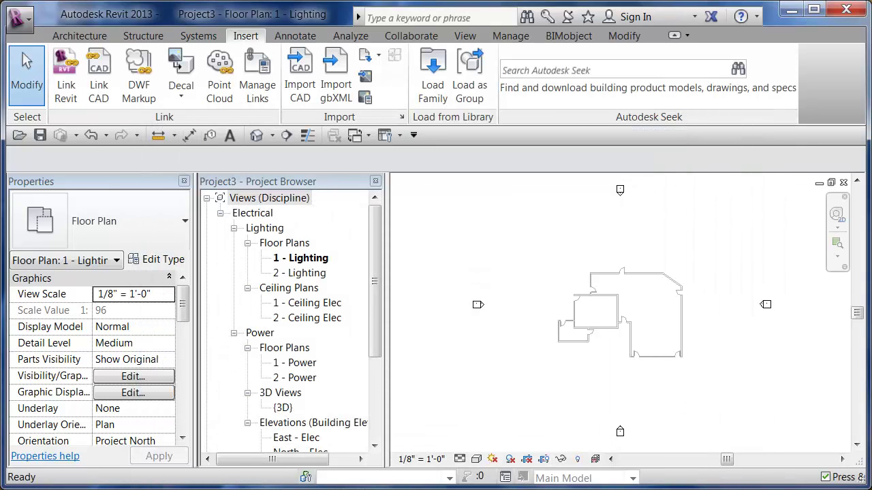
click(610, 276)
click(727, 294)
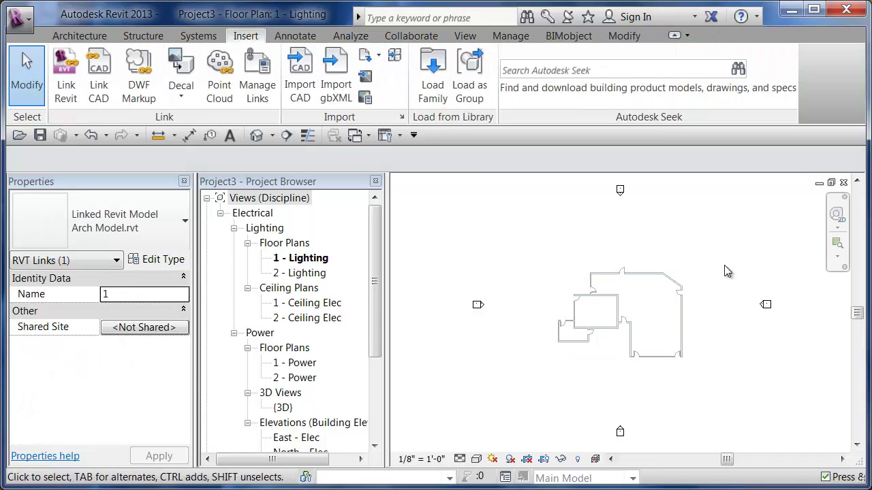
- In Options > User Interface, enable electrical Systems tools and disable mechanical tools and the Structure tab
click(199, 38)
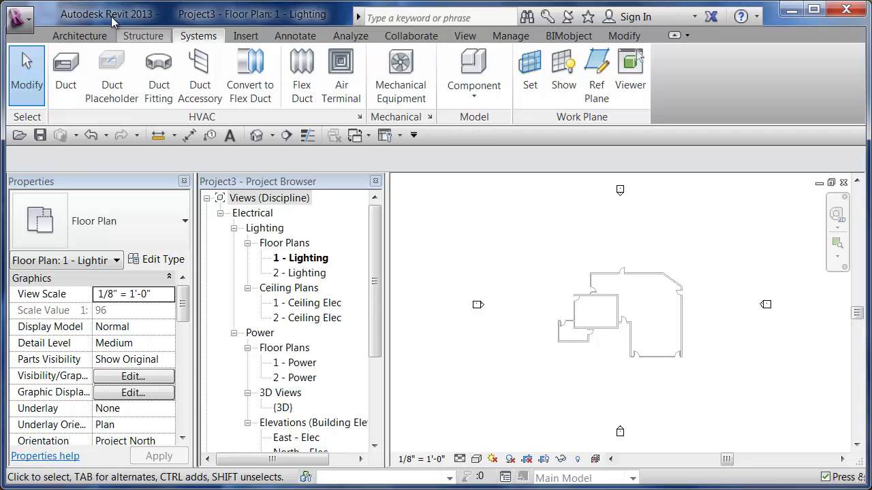
click(28, 19)
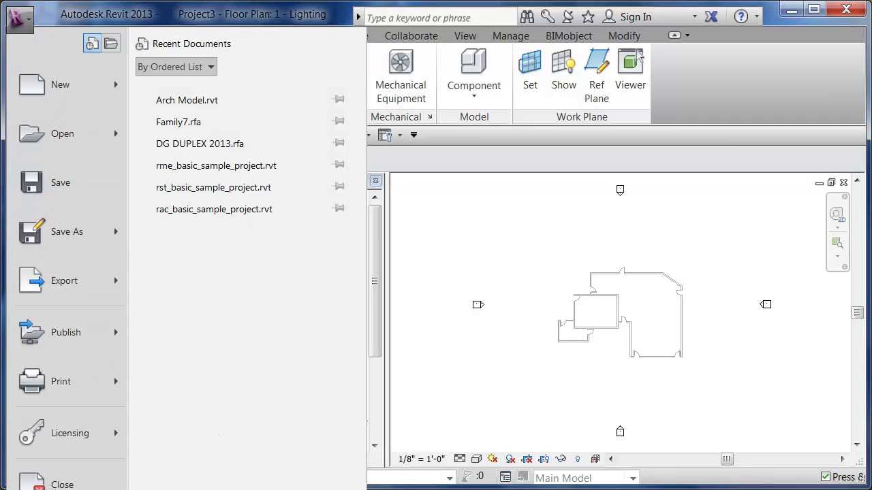
click(300, 489)
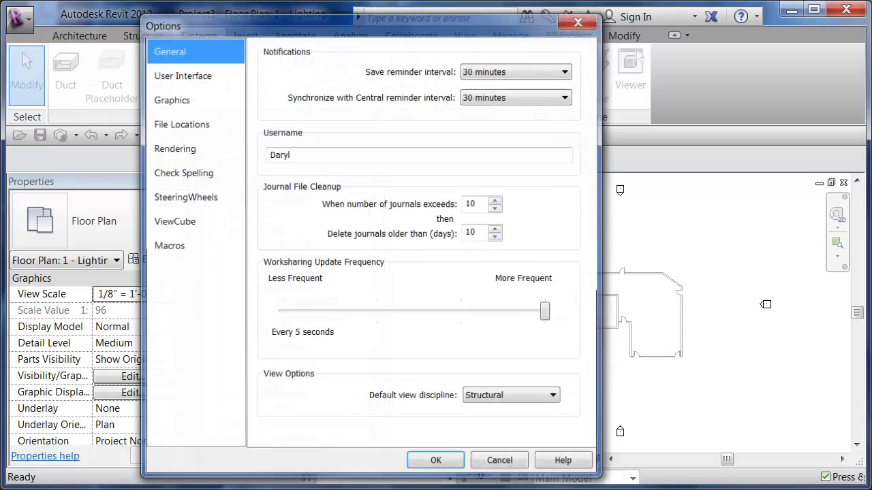
click(196, 79)
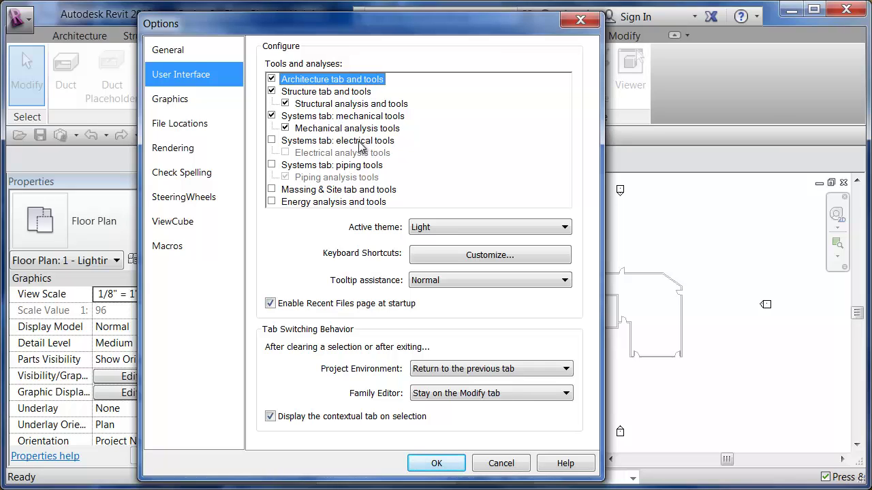
click(272, 141)
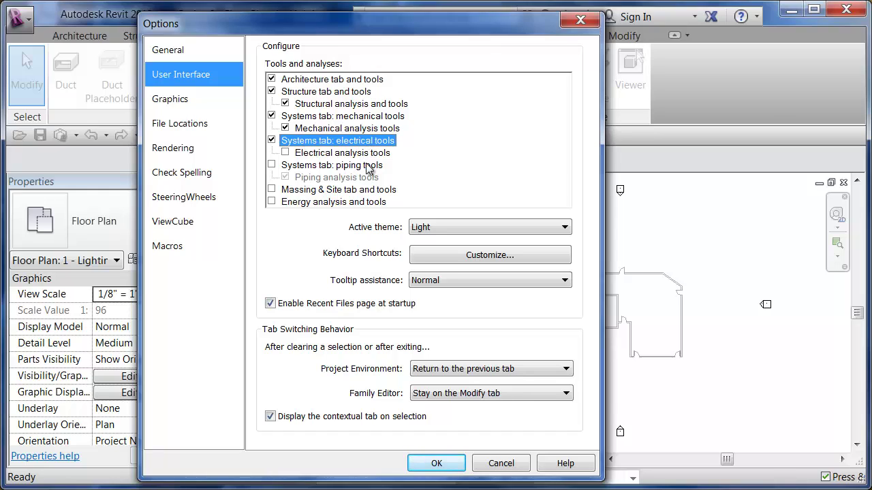
click(271, 116)
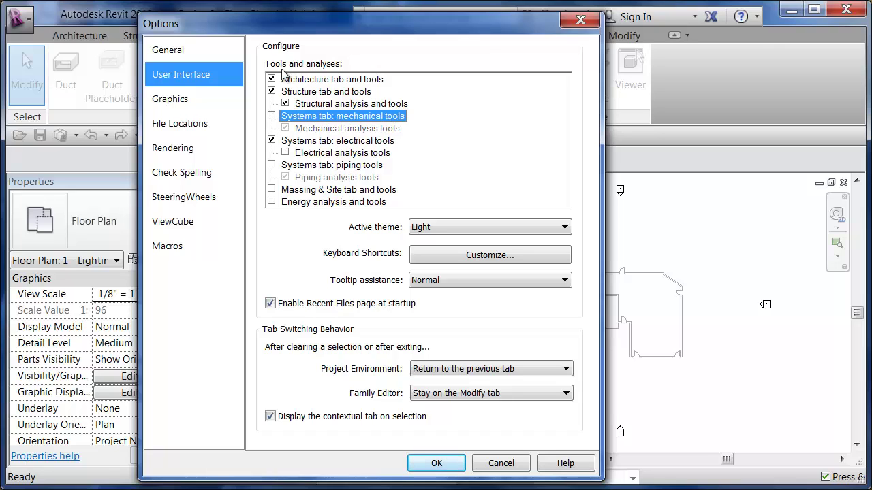
click(271, 92)
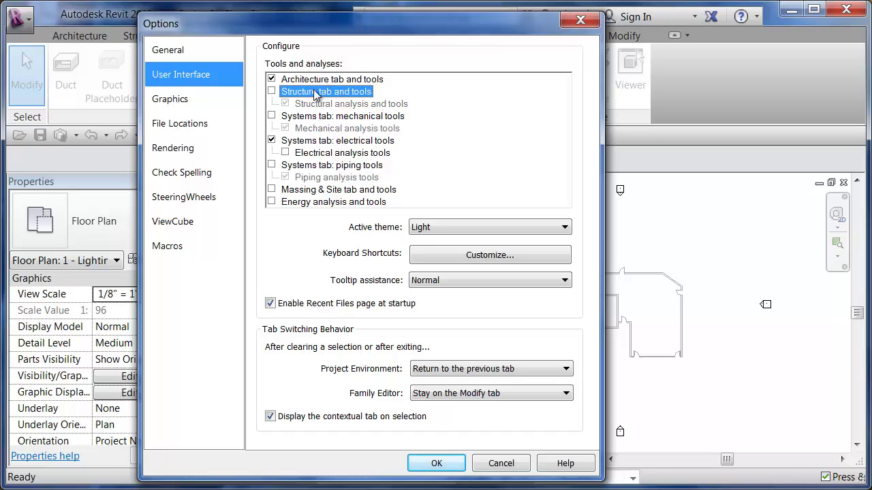
click(455, 470)
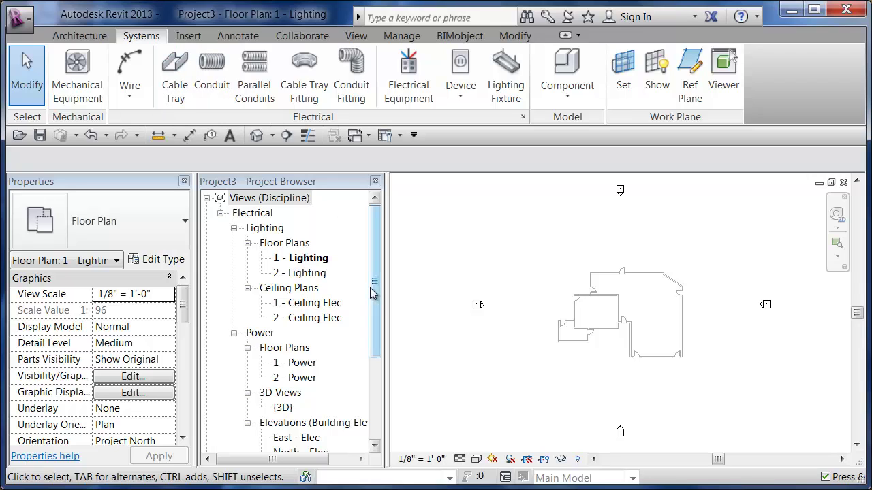
- Expand Families > Electrical Fixtures > Duplex Receptacle and inspect the GFCI (4' 0") and Standard (1' 6") types
drag(375, 282, 375, 391)
click(207, 408)
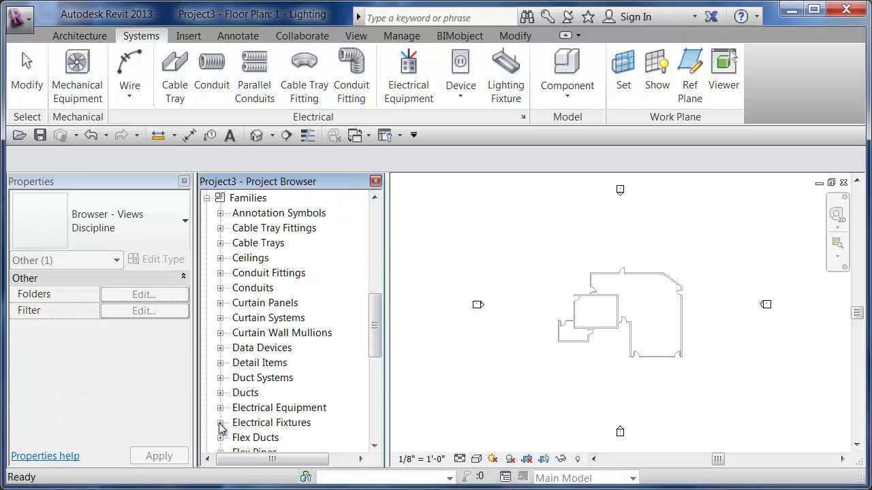
click(220, 423)
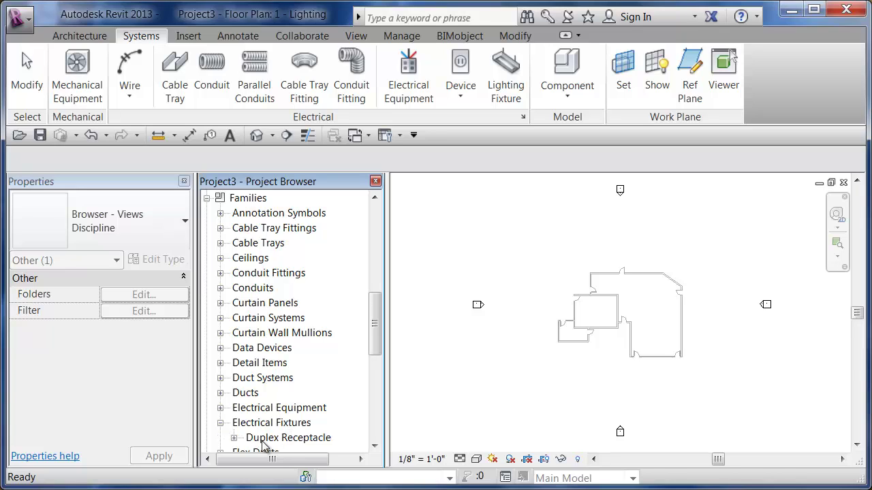
click(234, 438)
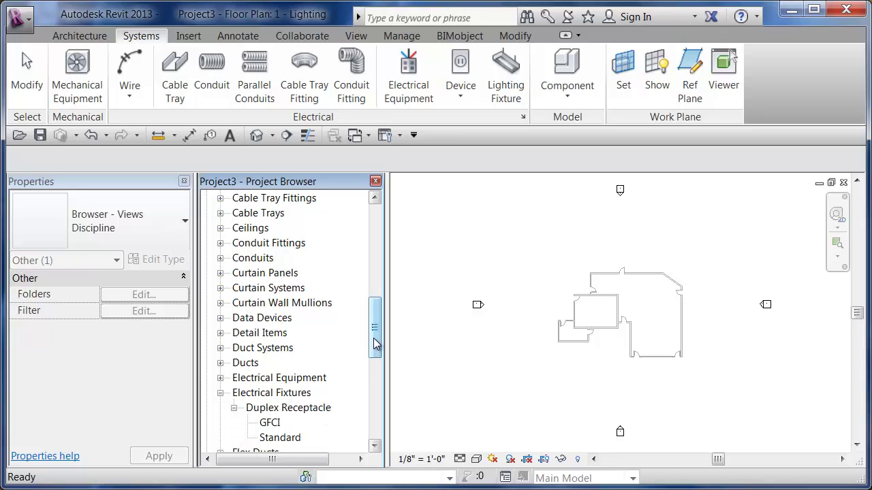
scroll(371, 383, down, 3)
click(320, 274)
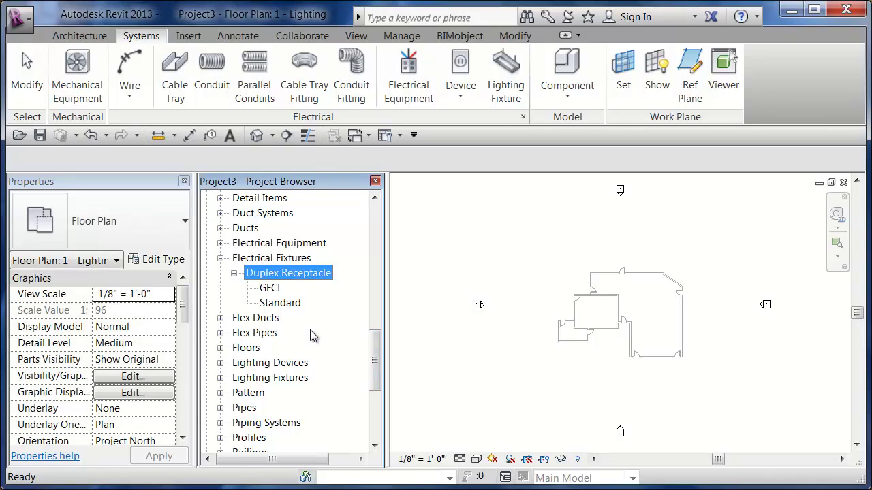
click(271, 288)
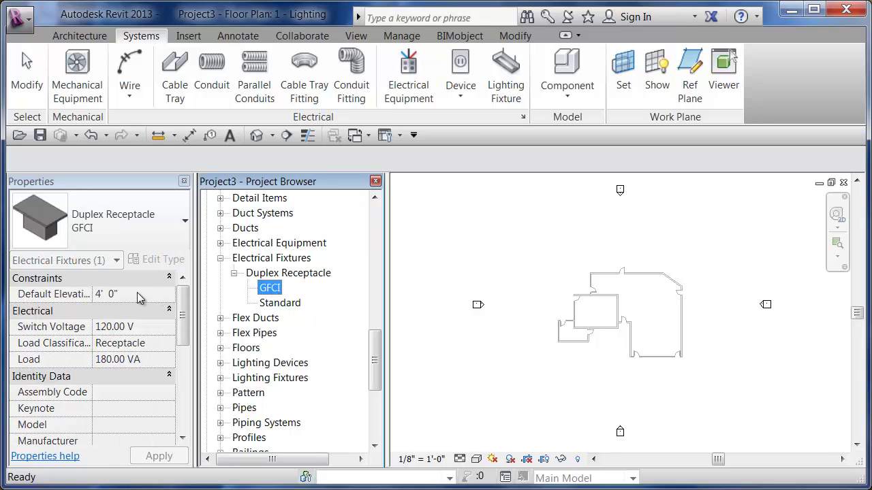
click(280, 304)
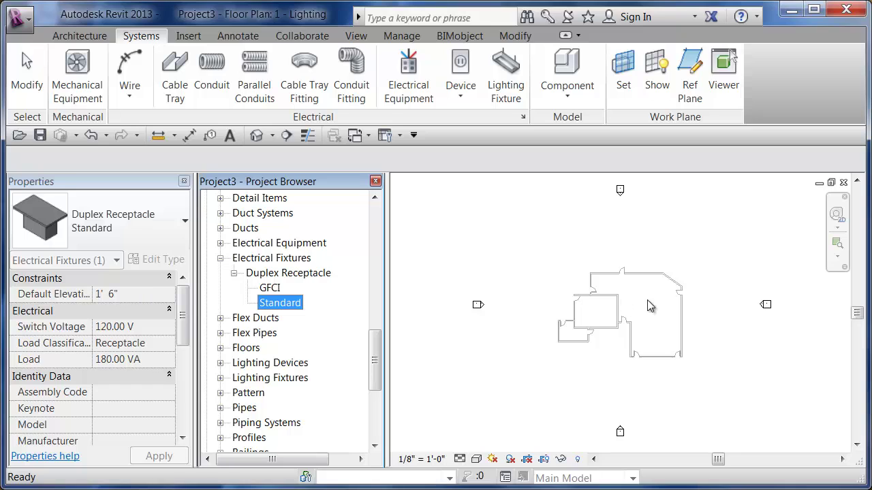
- Place two Standard duplex receptacles on the top wall, then bring the left wall into view
key(Escape)
key(Escape)
scroll(506, 250, up, 5)
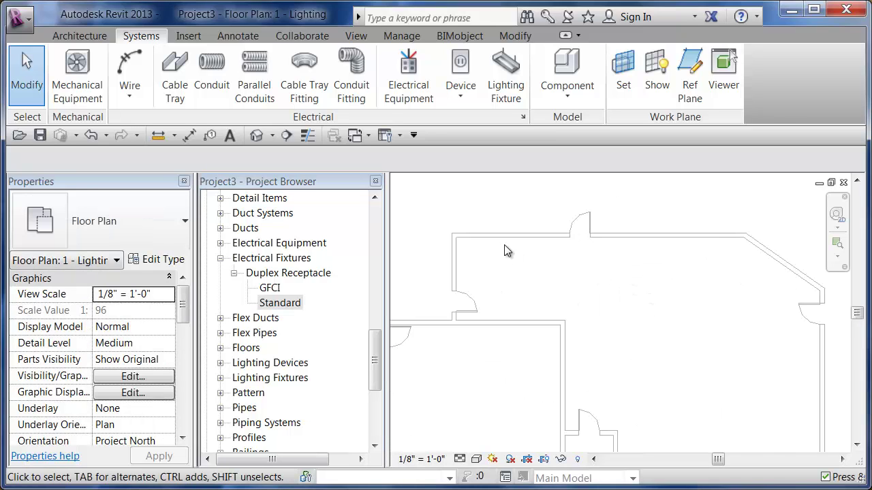
scroll(524, 272, up, 3)
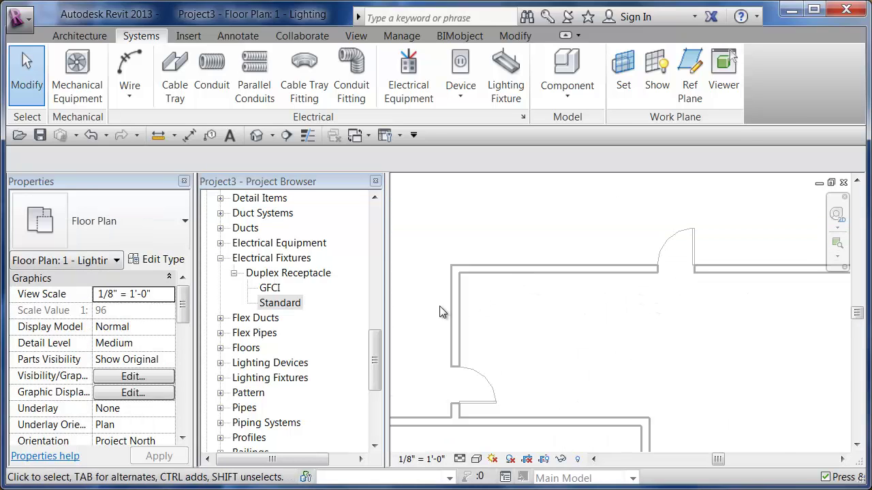
drag(284, 308, 504, 301)
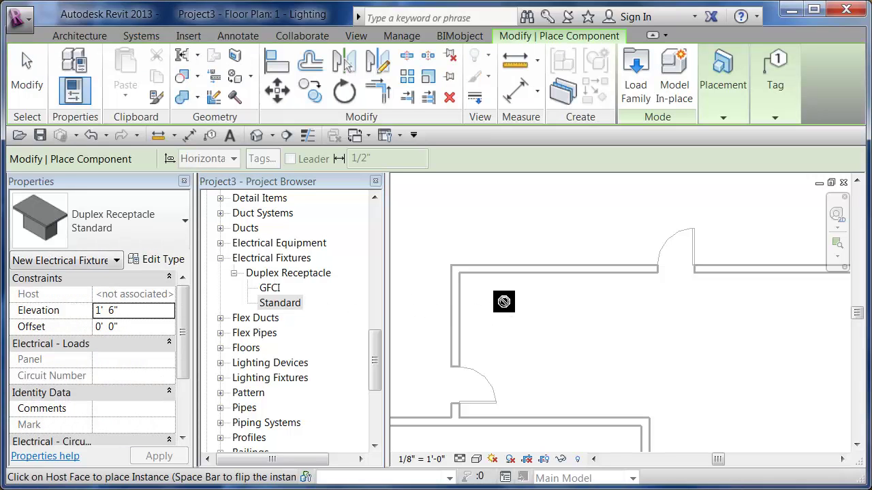
click(724, 119)
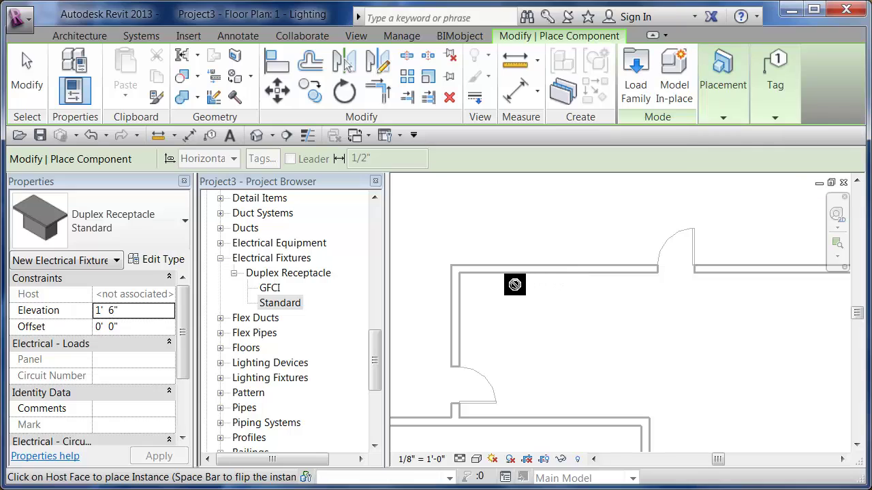
scroll(514, 285, up, 3)
click(512, 266)
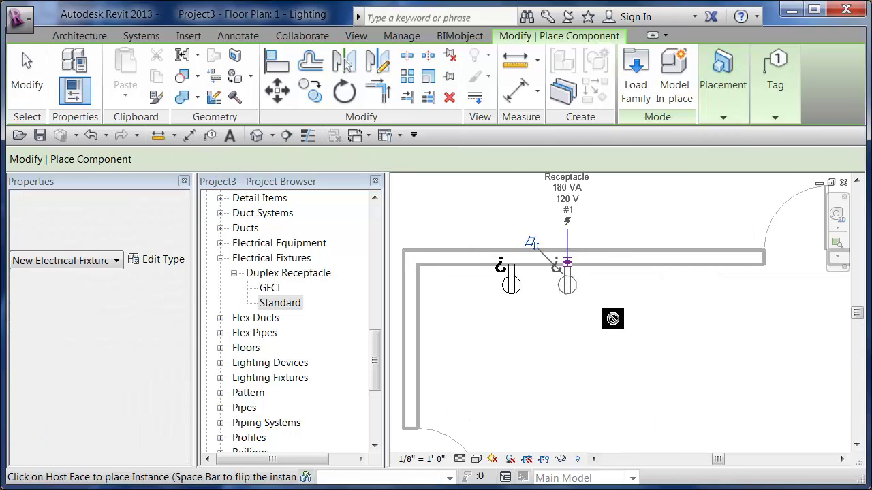
click(556, 265)
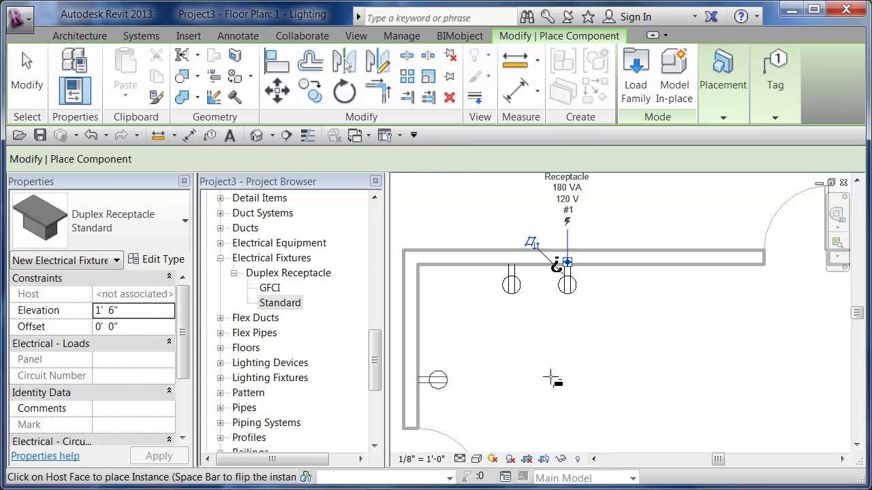
middle_drag(551, 377, 562, 309)
scroll(562, 382, down, 2)
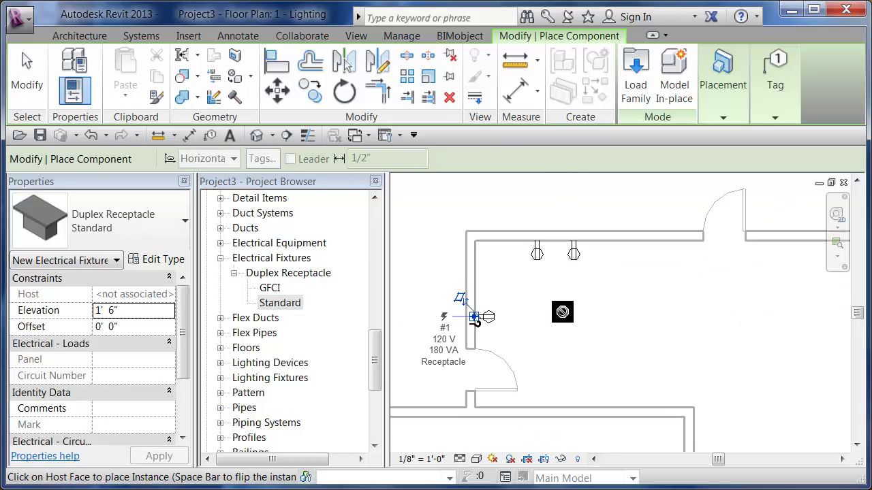
- Switch the receptacle type to Duplex Receptacle GFCI
click(136, 225)
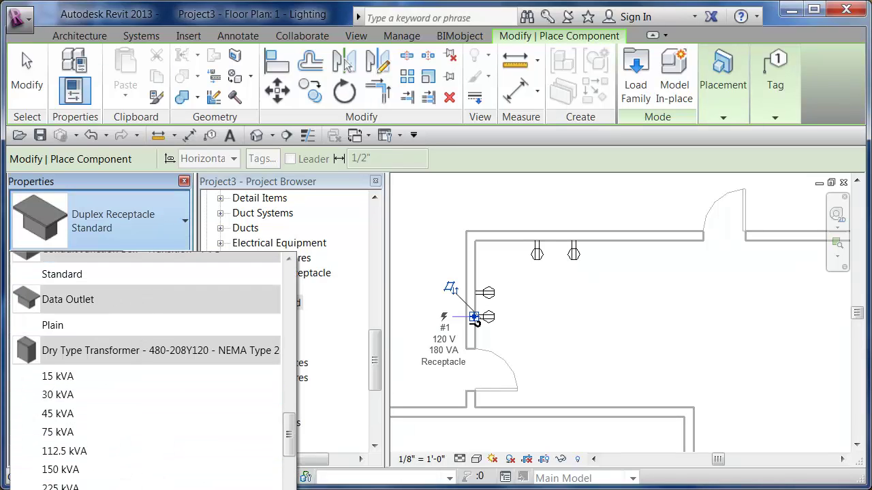
click(126, 371)
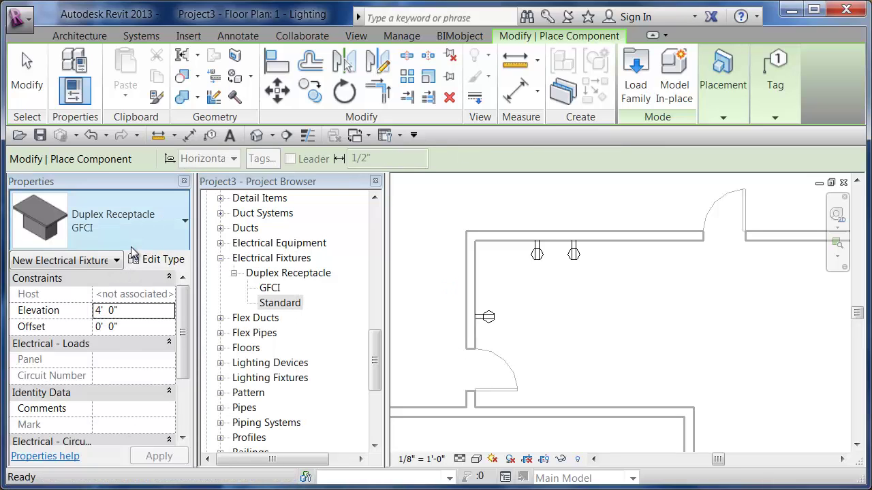
drag(377, 364, 379, 411)
scroll(376, 199, up, 3)
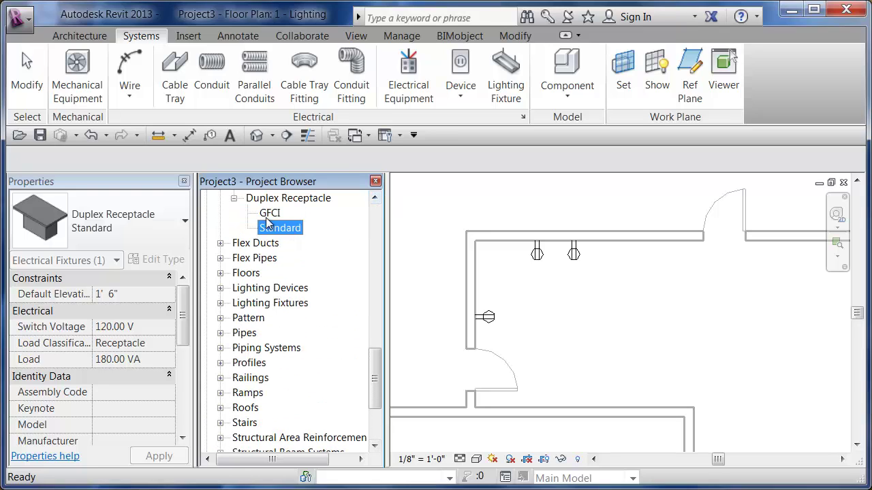
click(270, 214)
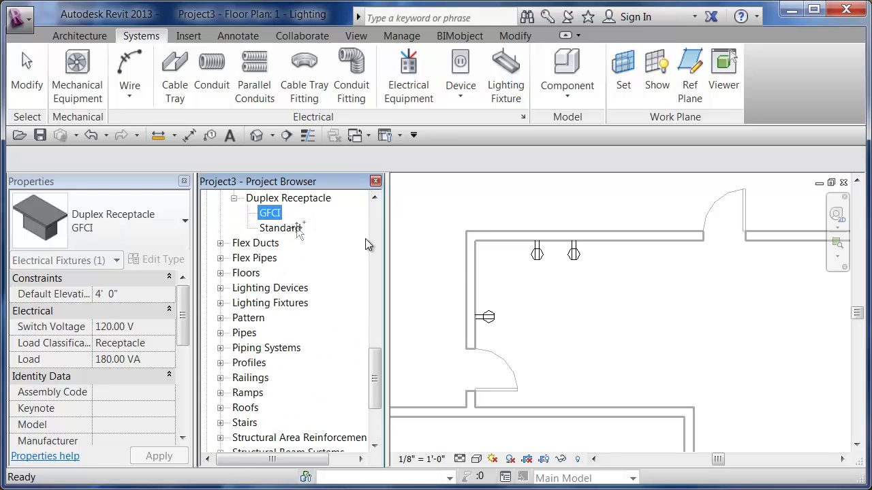
- Place GFCI receptacles on the top and left walls and finish placement
drag(405, 254, 613, 249)
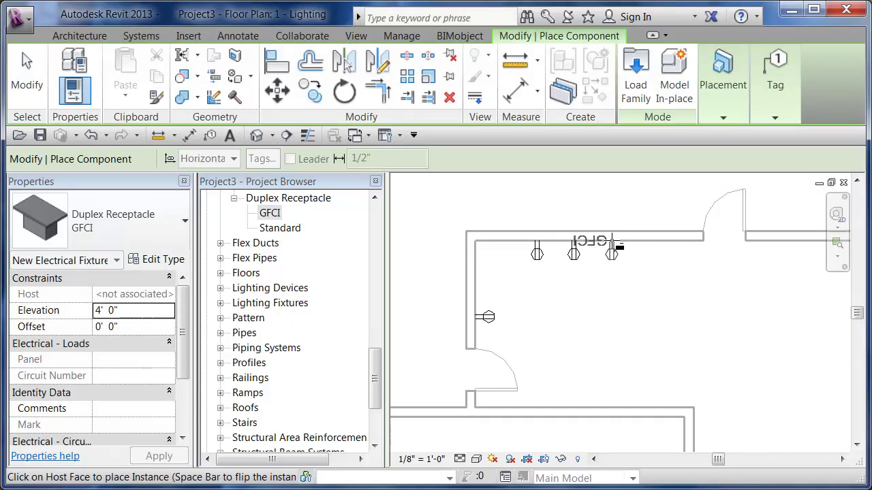
click(626, 246)
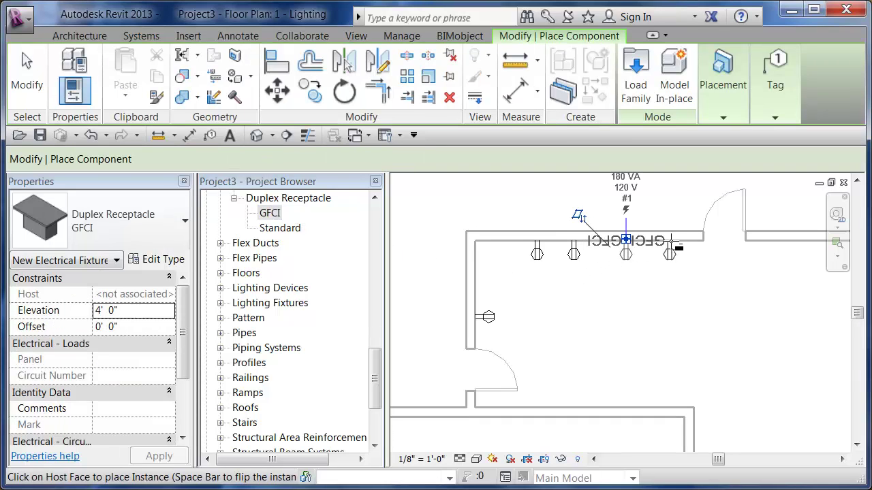
click(681, 245)
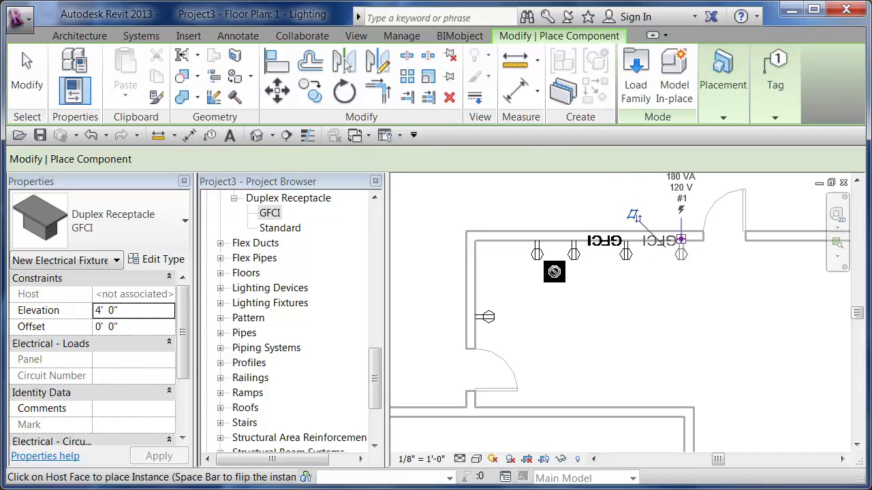
click(489, 272)
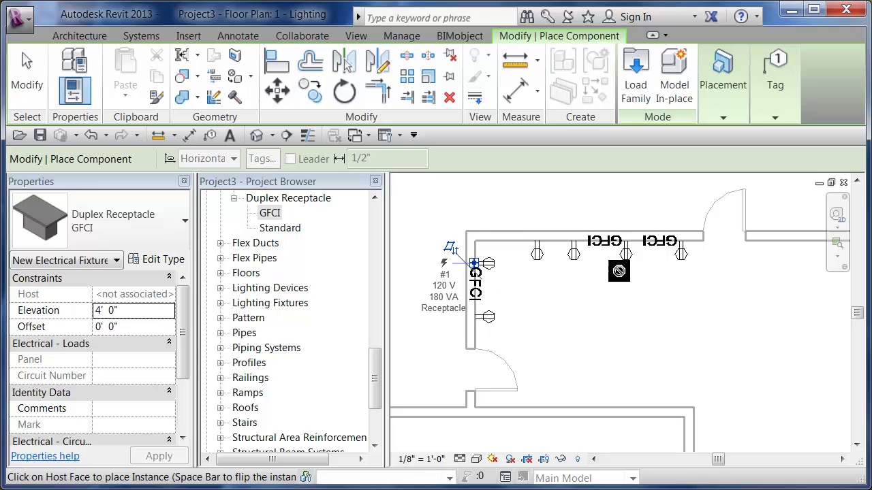
click(681, 249)
key(Escape)
key(Escape)
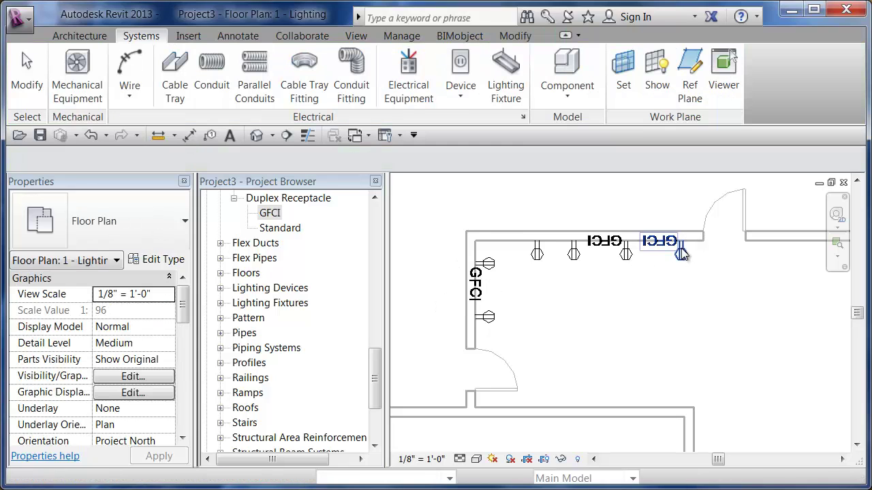
- Recentre the room corner and select a standard receptacle to inspect it
scroll(674, 250, up, 5)
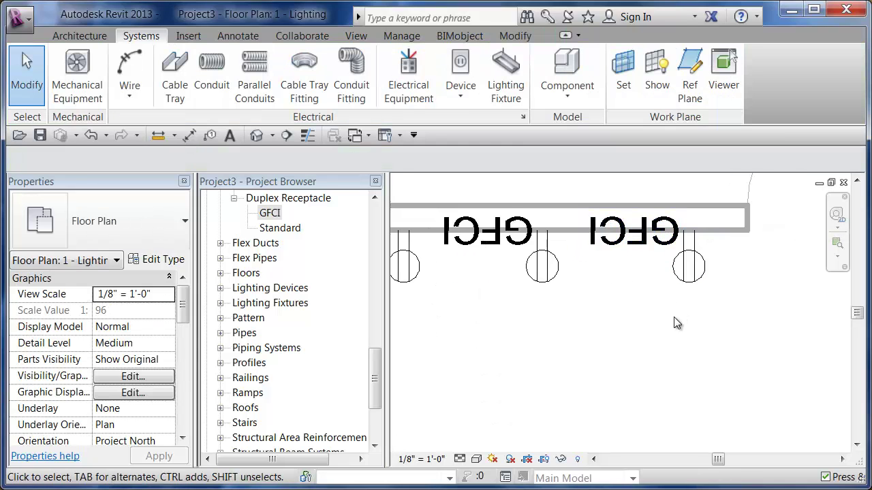
scroll(673, 319, down, 2)
scroll(674, 325, down, 1)
middle_drag(681, 317, 702, 294)
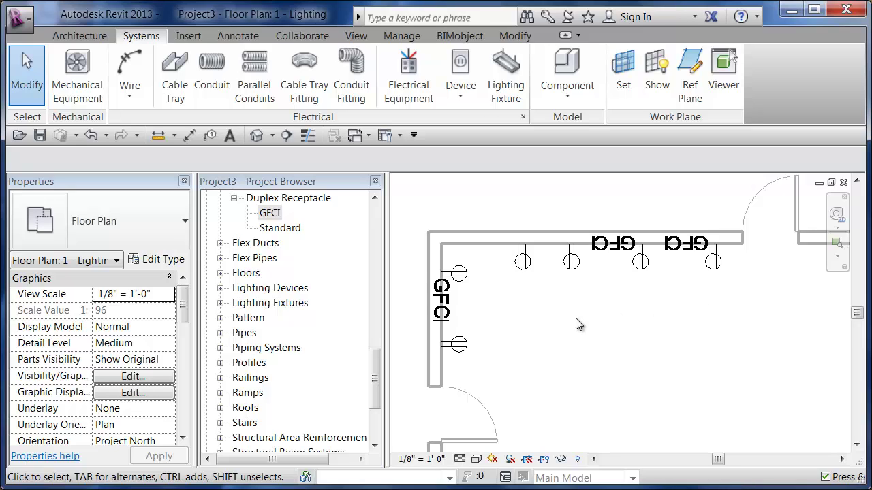
middle_drag(575, 324, 607, 336)
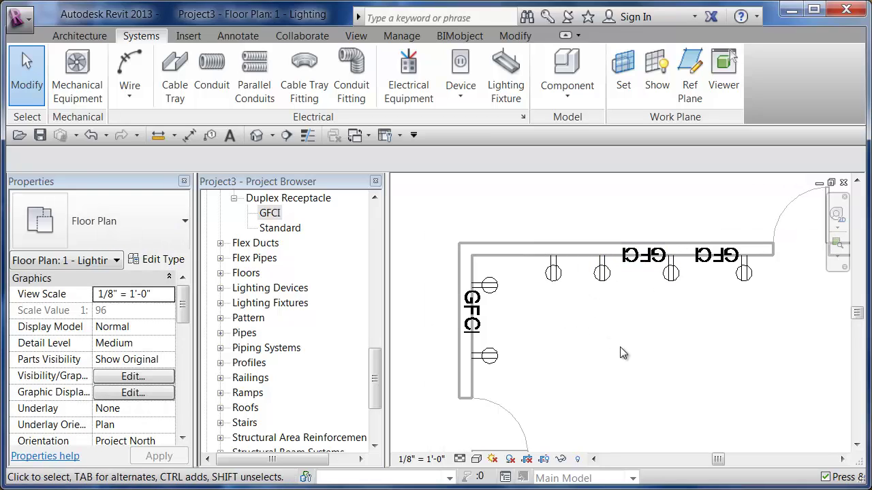
click(615, 301)
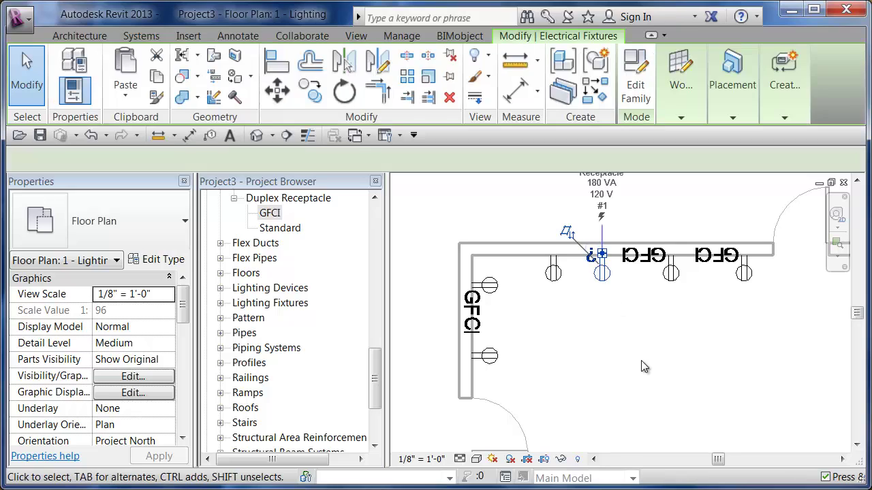
click(644, 367)
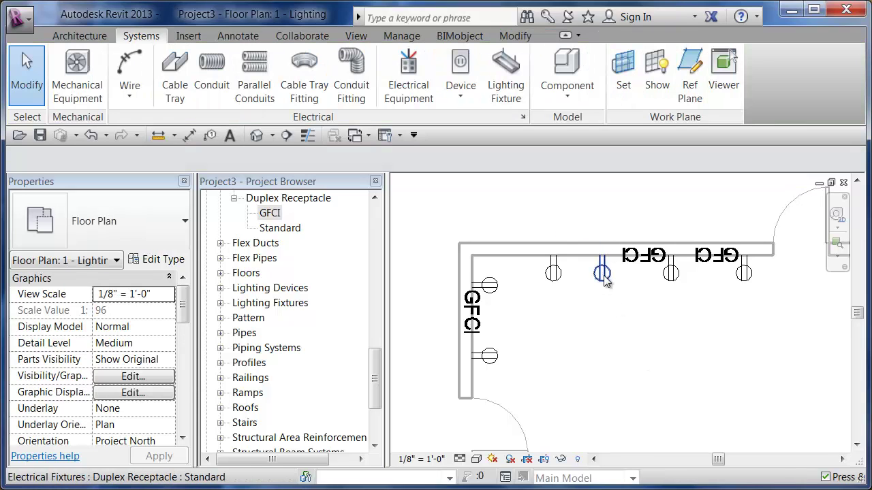
scroll(606, 282, up, 2)
scroll(606, 283, down, 2)
- Open the default 3D view and select a GFCI receptacle to check its elevation
click(255, 136)
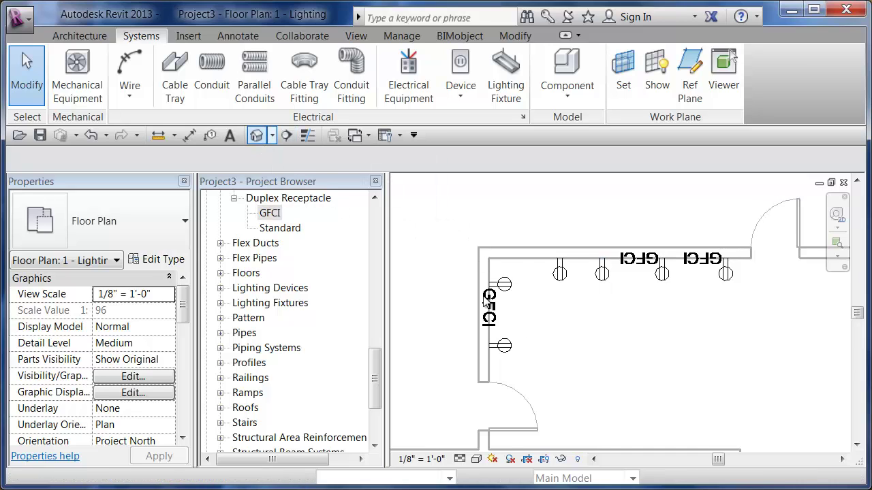
shift+middle_drag(713, 343, 671, 363)
scroll(671, 363, up, 6)
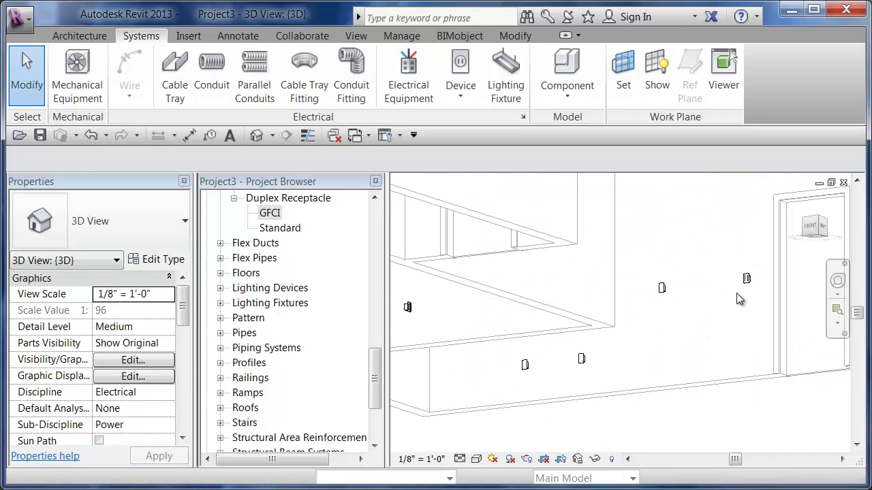
scroll(737, 292, up, 5)
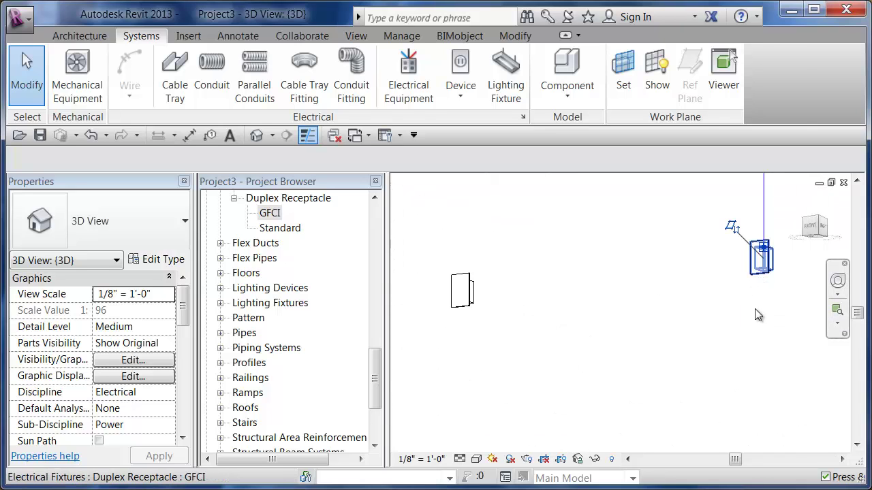
click(761, 262)
scroll(758, 315, down, 2)
- Inspect the centre receptacle, then orbit the building to view another wall and door
click(587, 297)
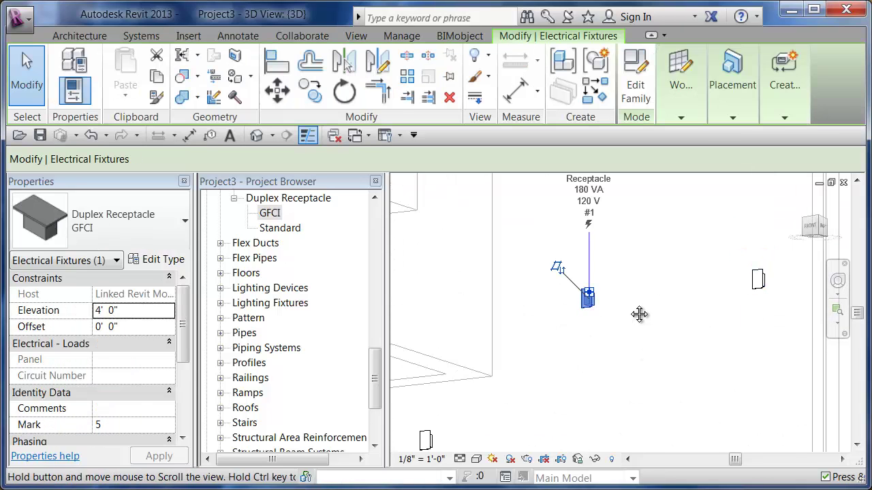
scroll(626, 309, down, 2)
scroll(629, 358, up, 1)
shift+middle_drag(628, 358, 521, 398)
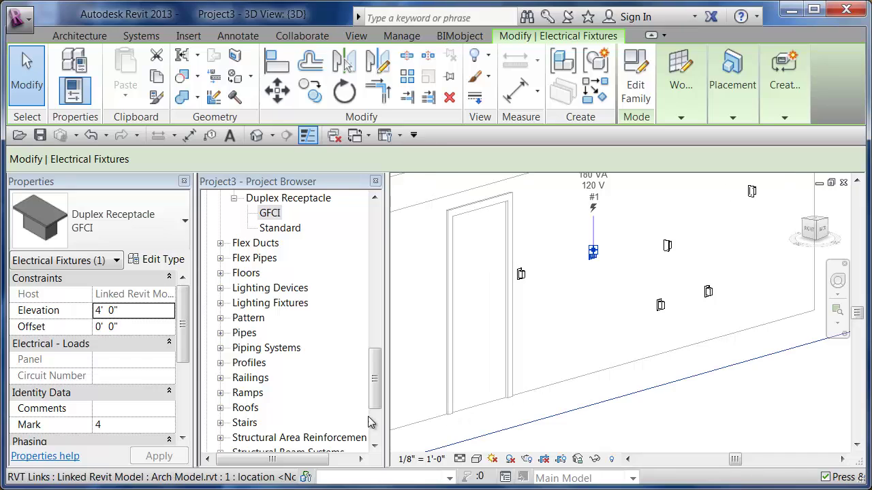
click(575, 407)
scroll(575, 407, down, 2)
shift+middle_drag(687, 397, 496, 353)
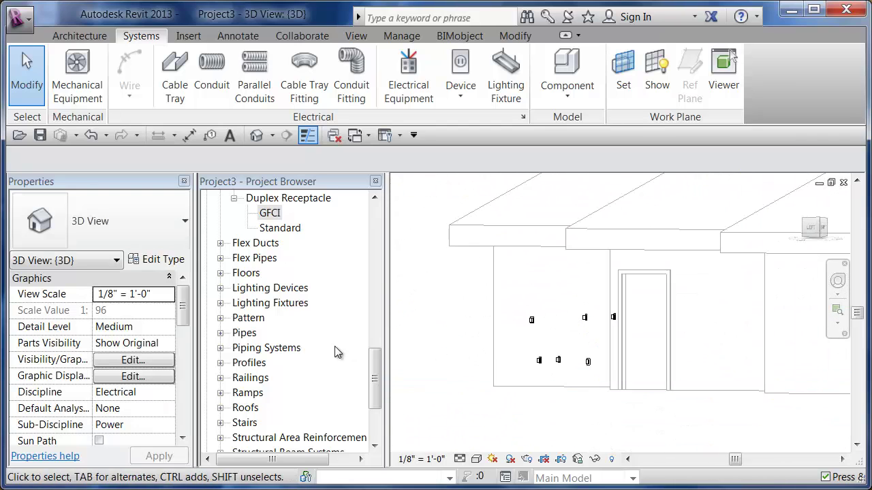
- Open the 1 - Power floor plan and draw a section line across the room
click(305, 236)
scroll(312, 286, up, 10)
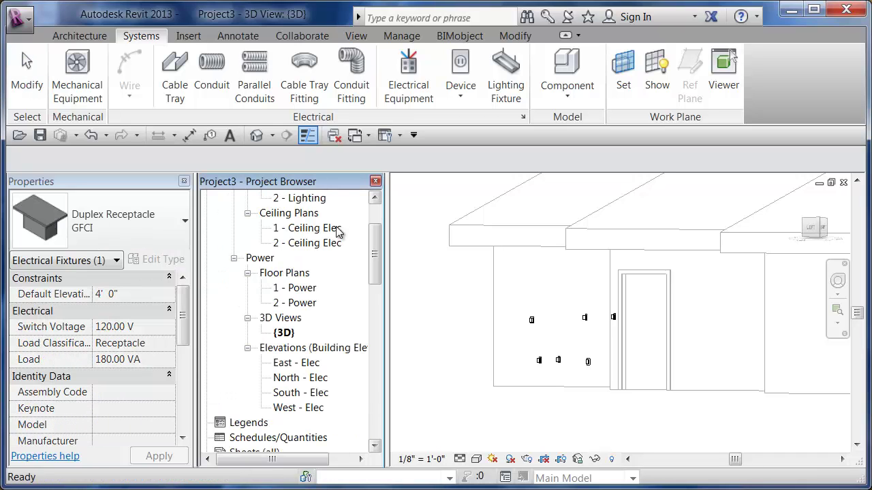
double_click(303, 289)
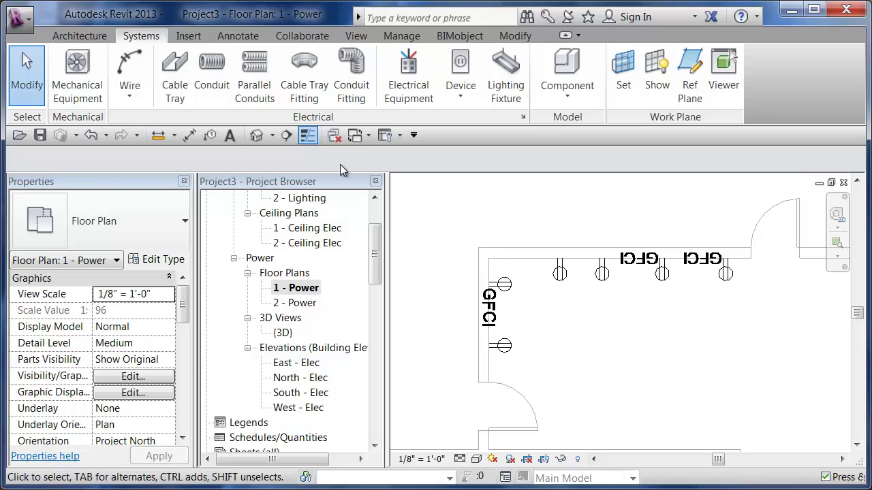
click(287, 136)
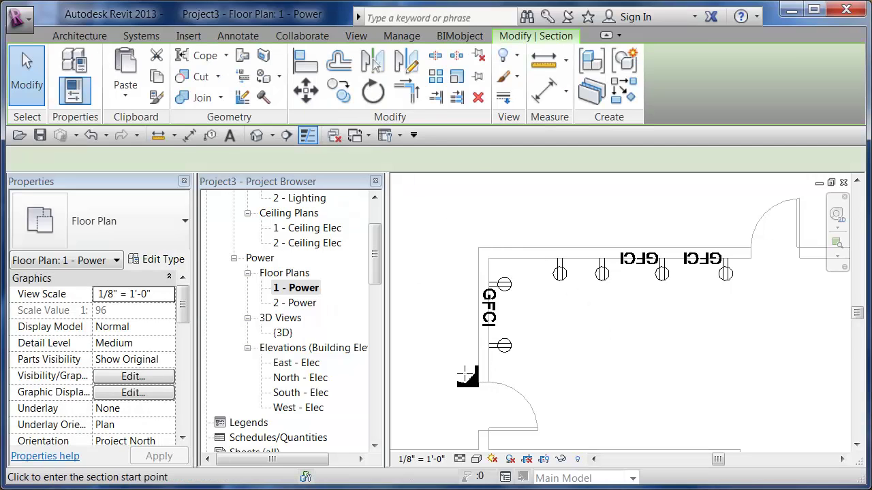
click(757, 373)
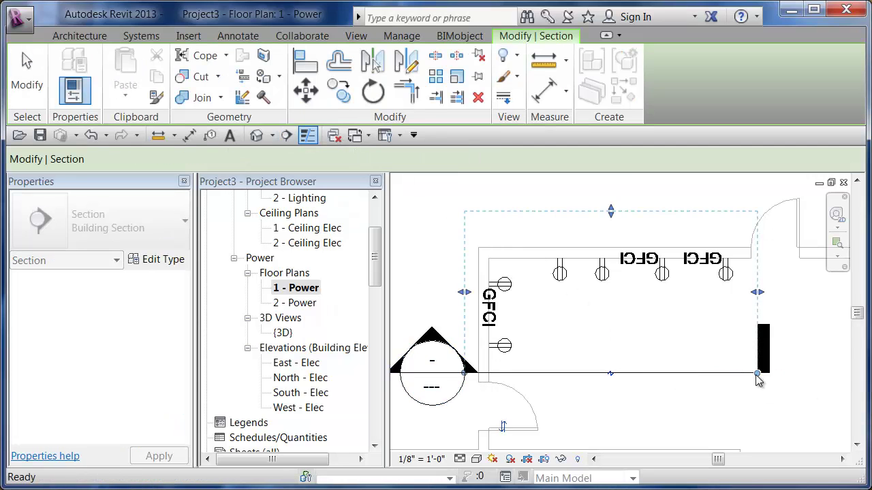
key(Escape)
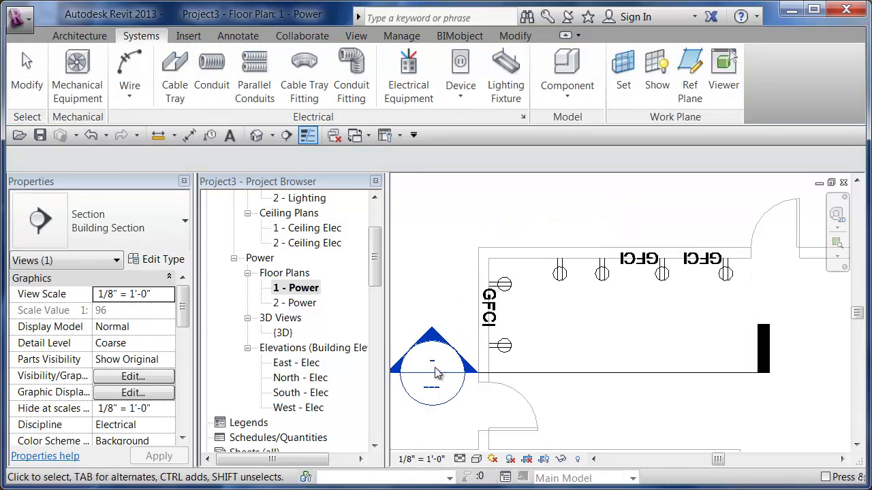
- In Section 1, compare the upper and lower receptacle elevations, then reopen the default 3D view
double_click(435, 378)
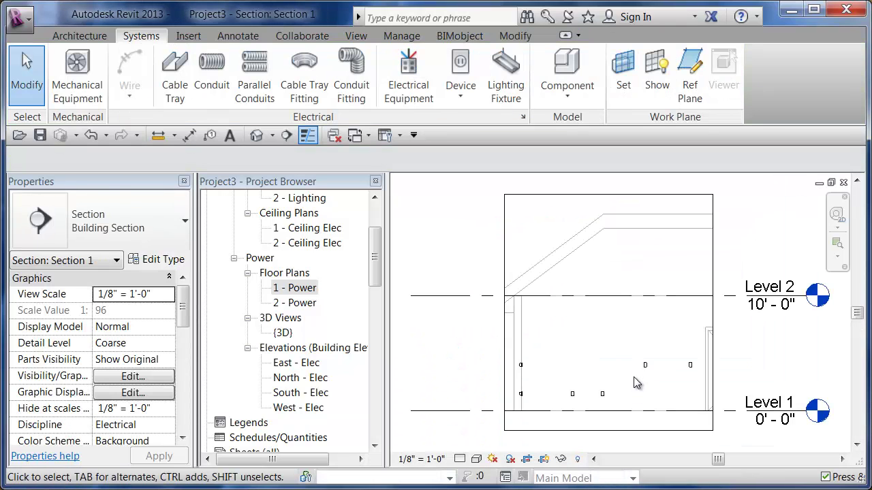
scroll(692, 340, up, 3)
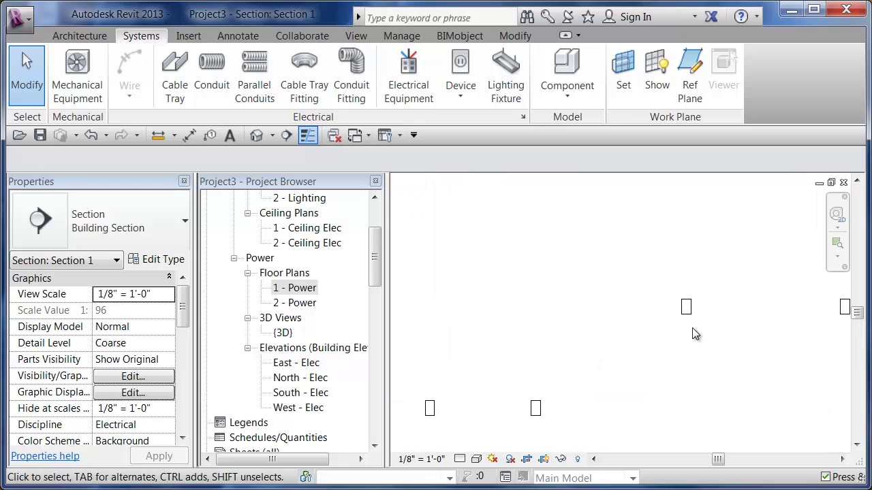
click(690, 366)
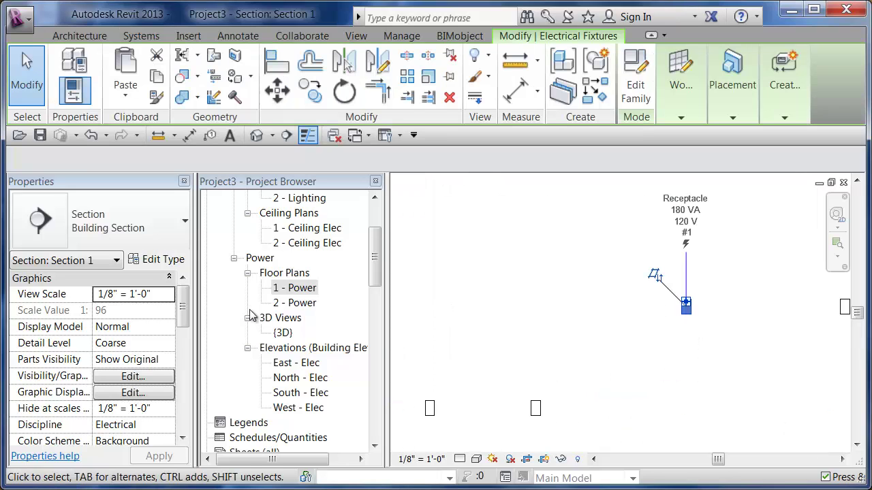
click(535, 409)
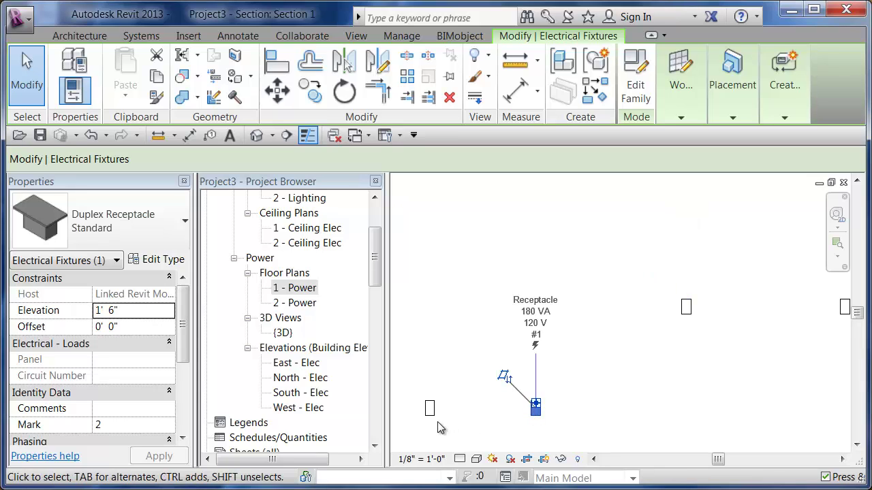
click(549, 389)
scroll(550, 390, down, 2)
middle_drag(613, 355, 601, 327)
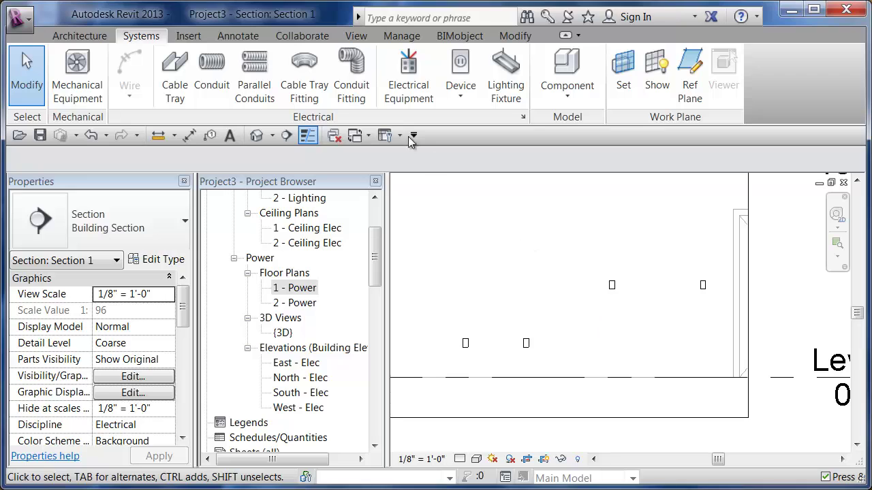
click(258, 135)
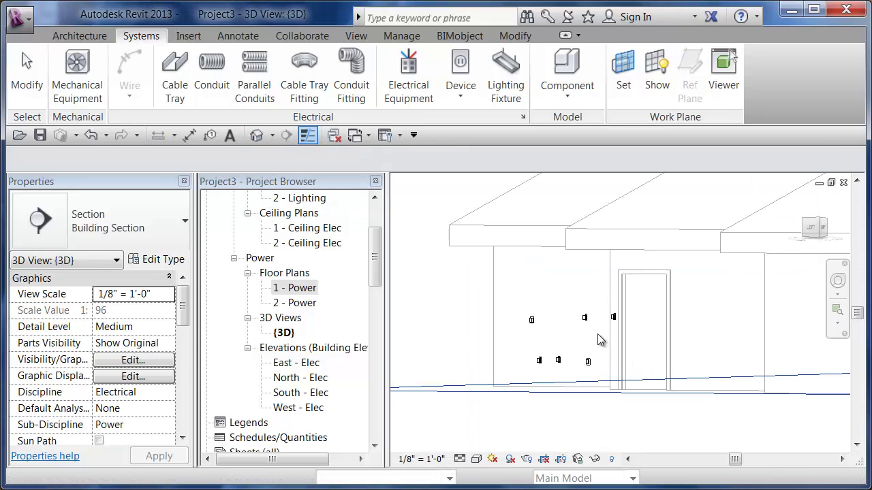
- Open the 1 - Power floor plan and set its view scale to 1" = 1'-0"
scroll(598, 337, up, 5)
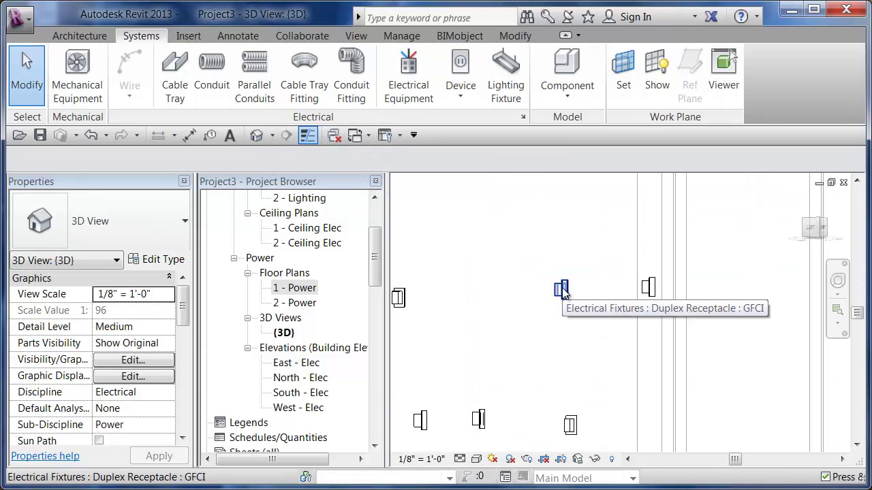
double_click(307, 292)
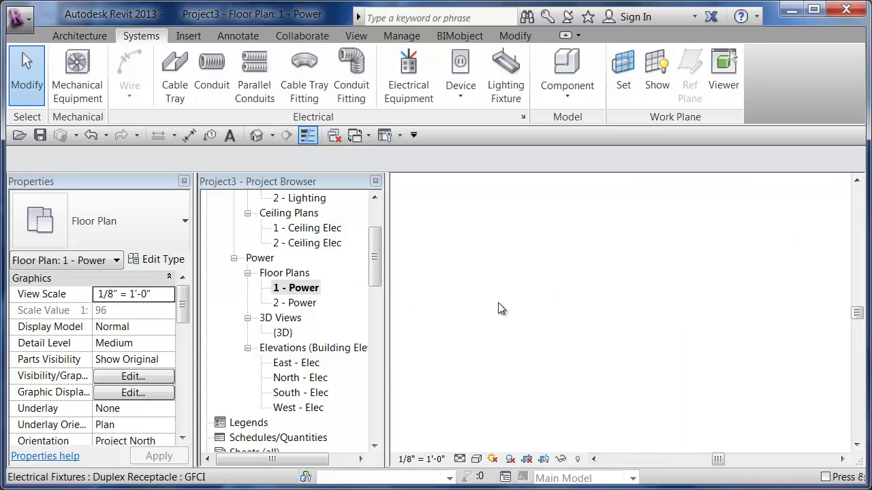
scroll(675, 278, up, 4)
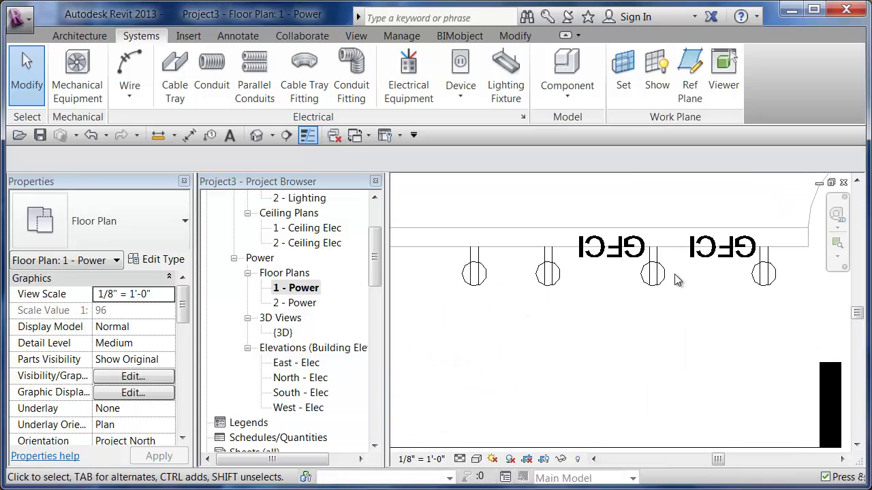
middle_drag(563, 329, 603, 329)
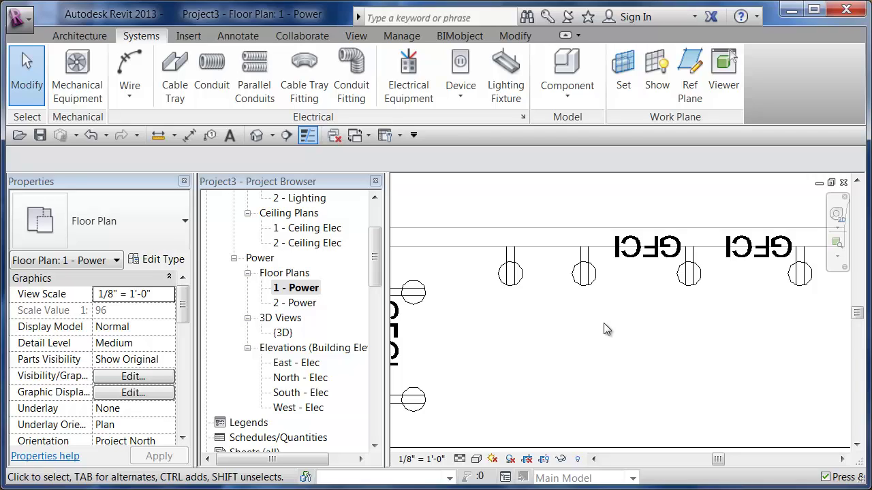
click(436, 460)
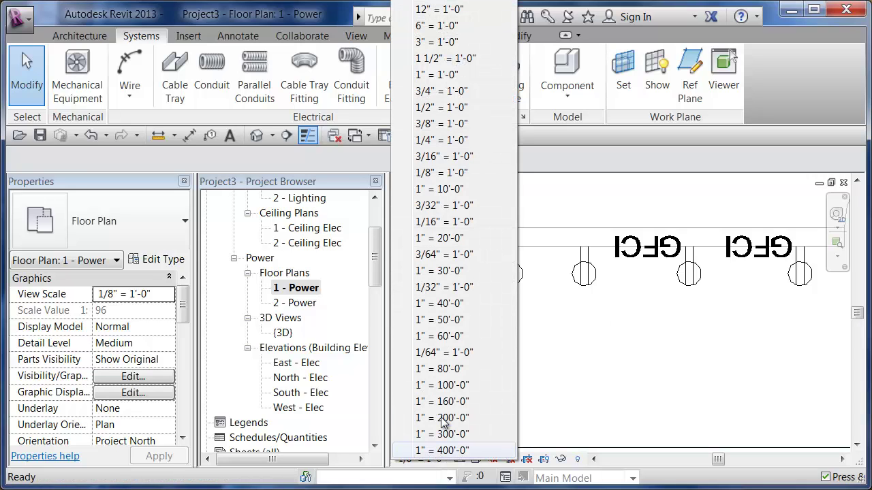
click(451, 76)
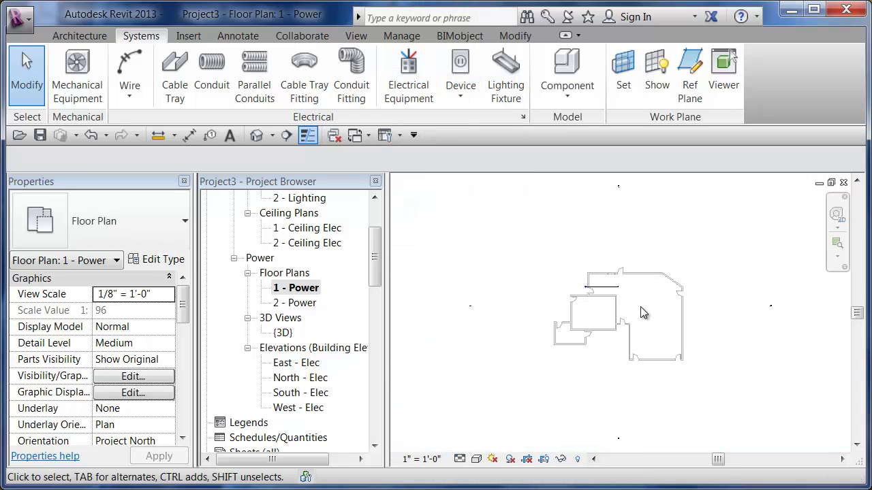
- Reframe the room and change the view scale to 1/4" = 1'-0"
scroll(579, 273, up, 6)
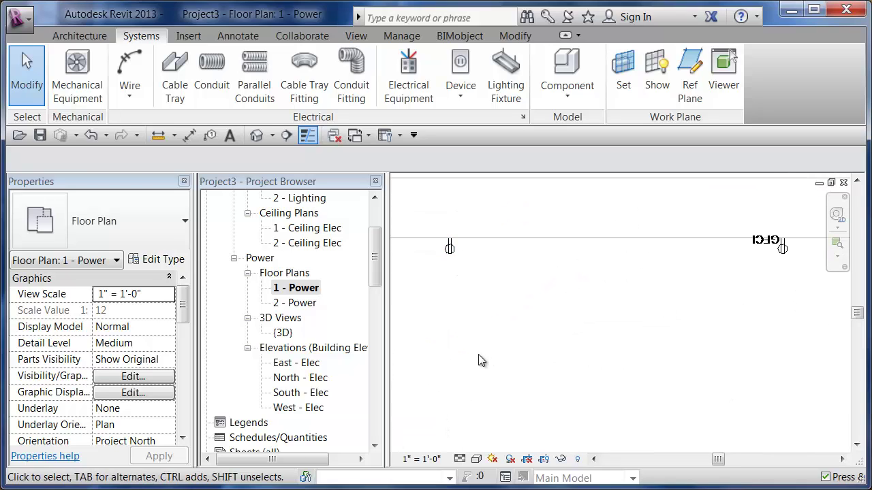
scroll(467, 300, down, 3)
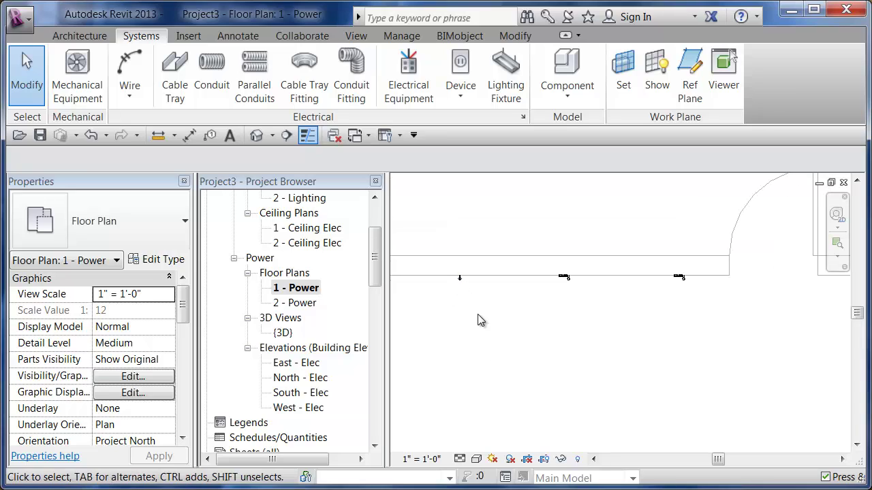
scroll(486, 325, down, 2)
middle_drag(486, 325, 615, 294)
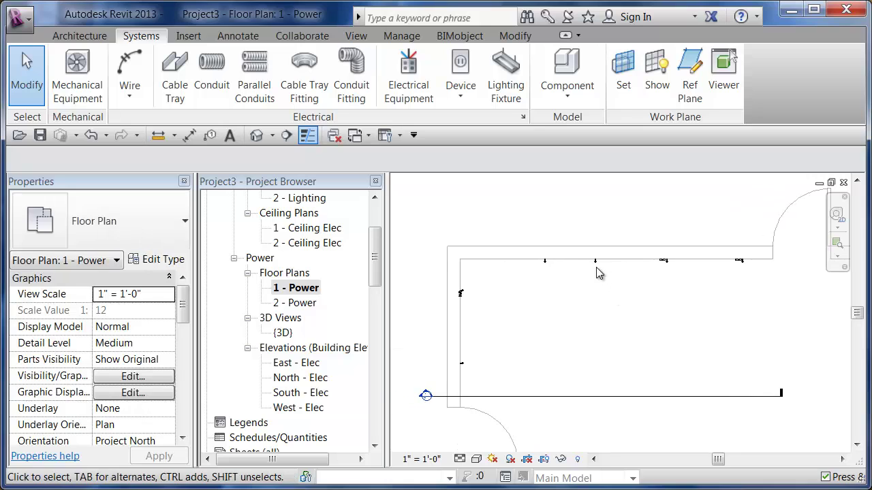
scroll(524, 375, down, 5)
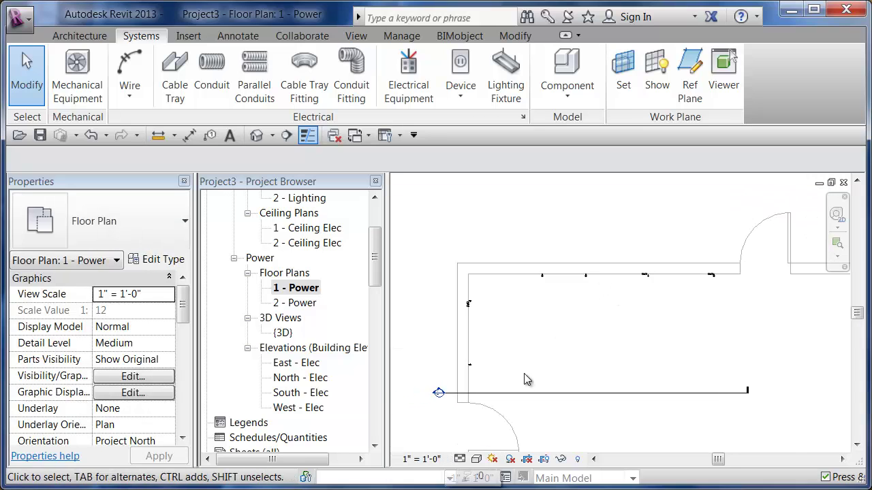
middle_drag(629, 380, 638, 266)
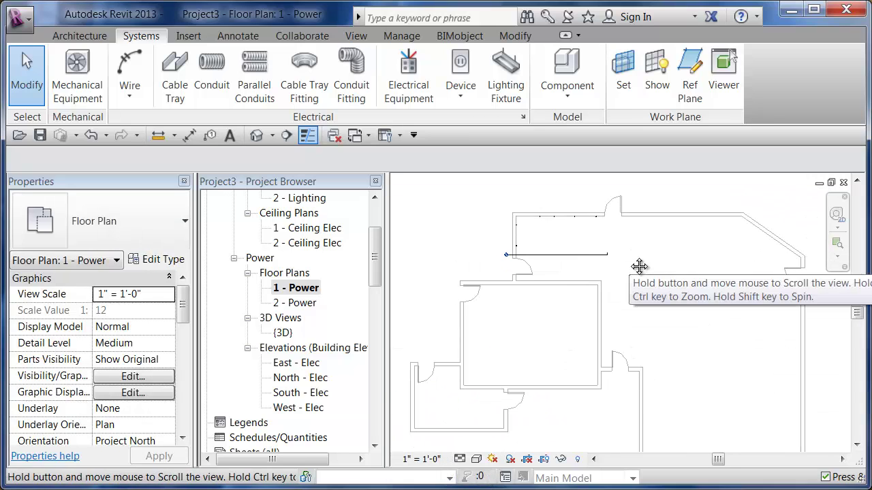
click(423, 459)
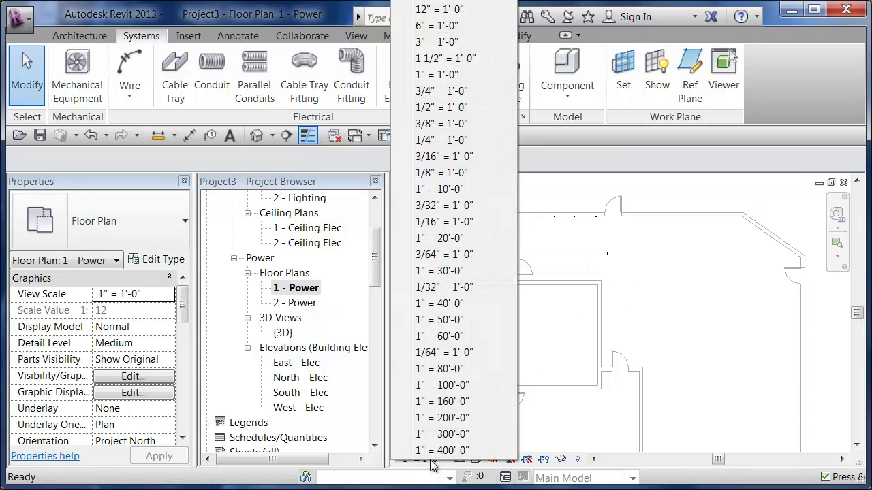
click(451, 140)
- Return the scale to 1/8" = 1'-0" and check a wall receptacle's elevation
scroll(605, 298, up, 5)
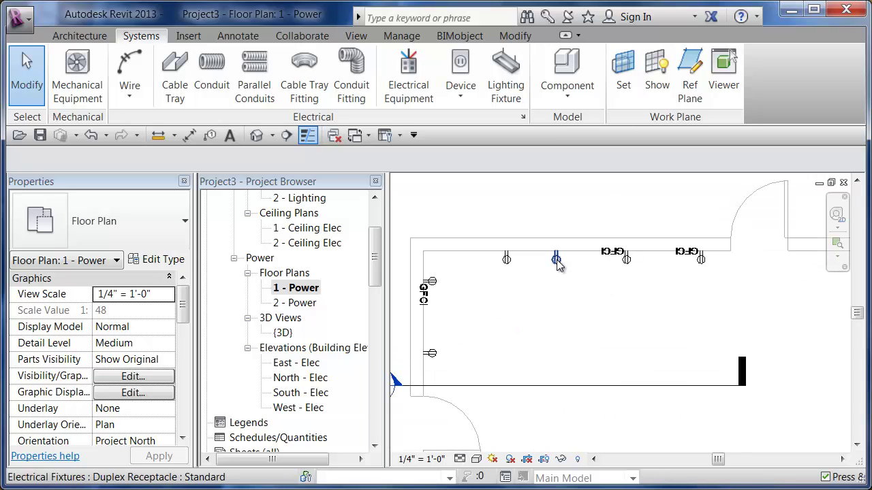
click(421, 459)
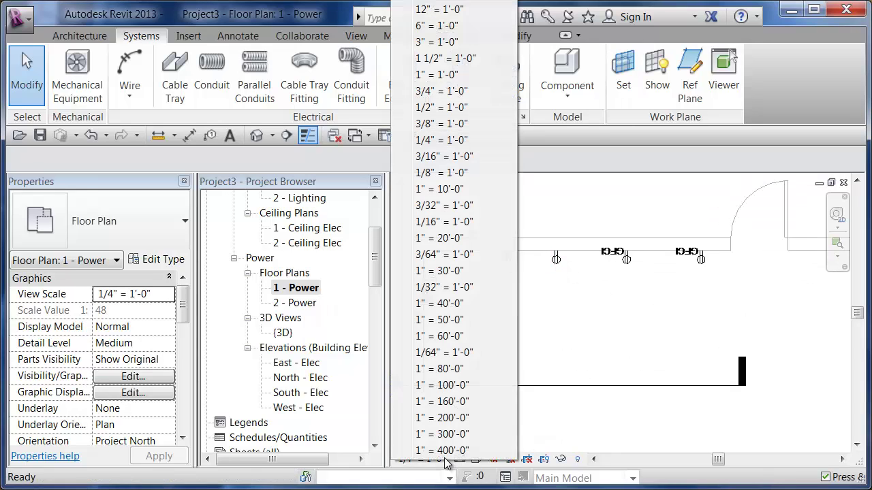
click(447, 172)
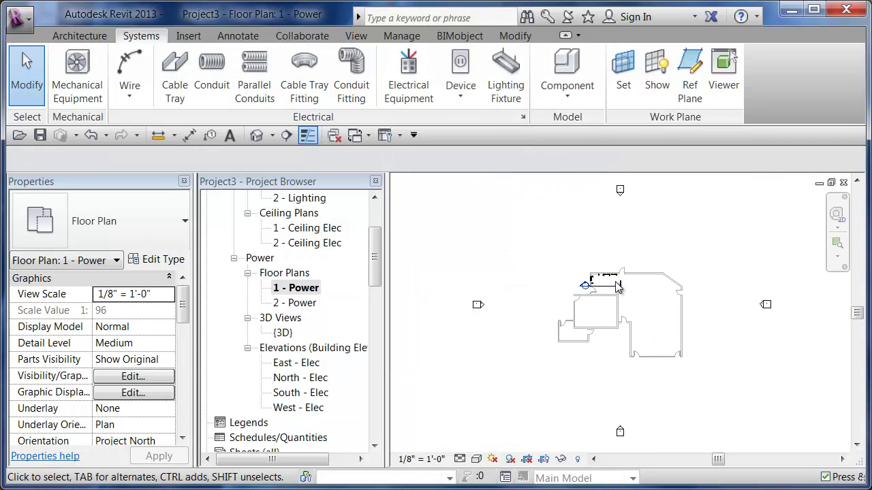
scroll(609, 285, up, 5)
scroll(594, 285, up, 2)
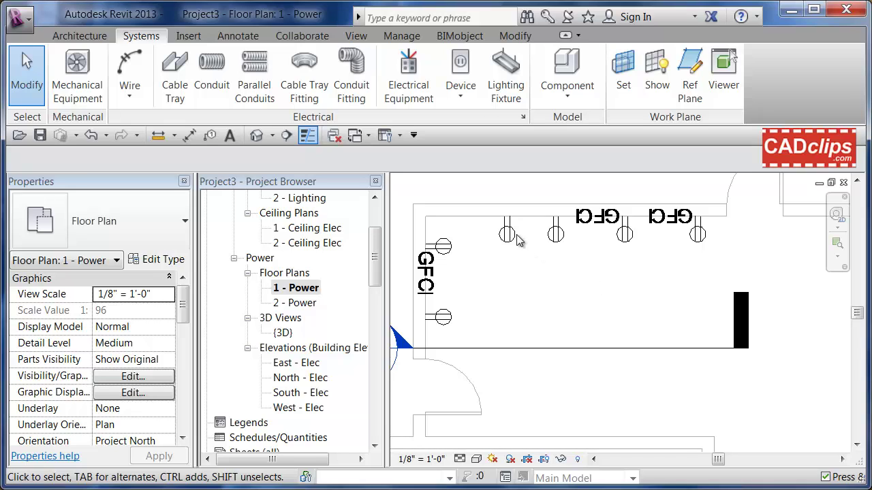
click(544, 280)
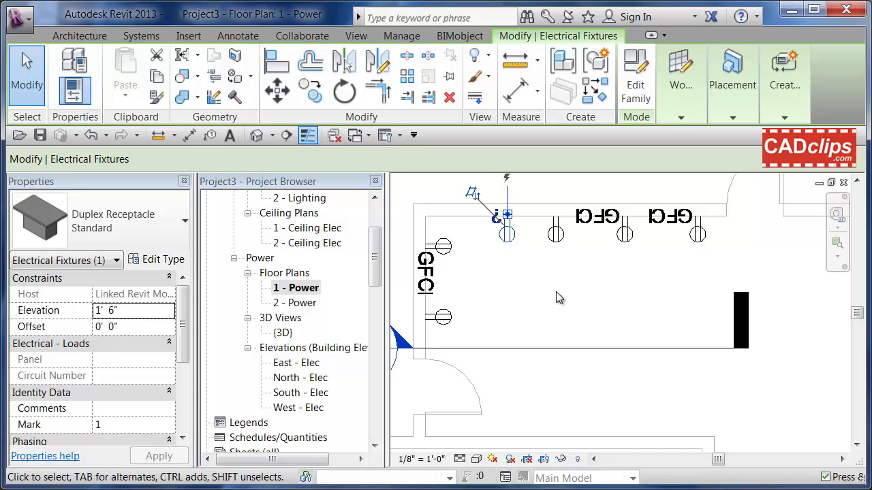
key(Escape)
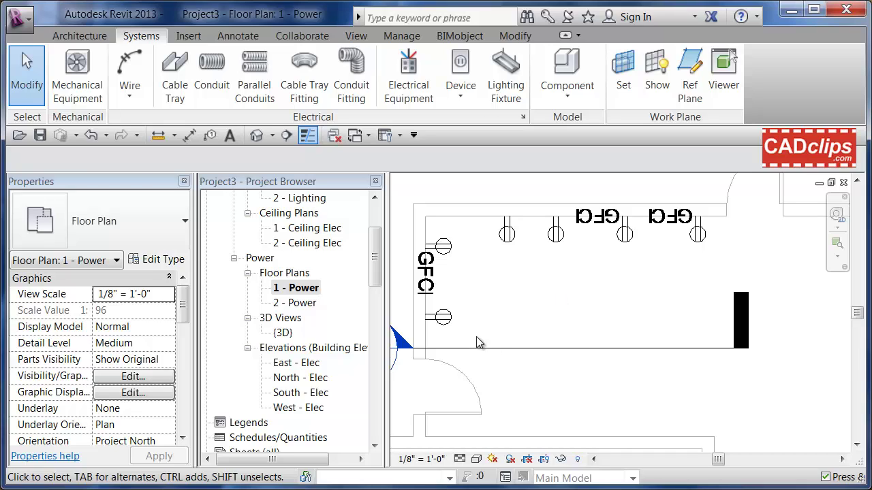
- Open Section 1 at 1/4" = 1'-0" scale and select a receptacle to see its height dimension
middle_drag(521, 347, 595, 344)
double_click(434, 355)
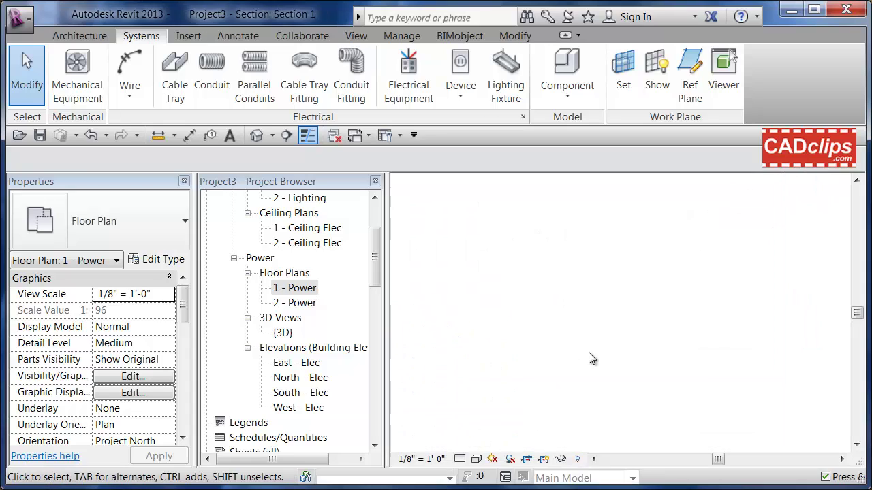
click(435, 460)
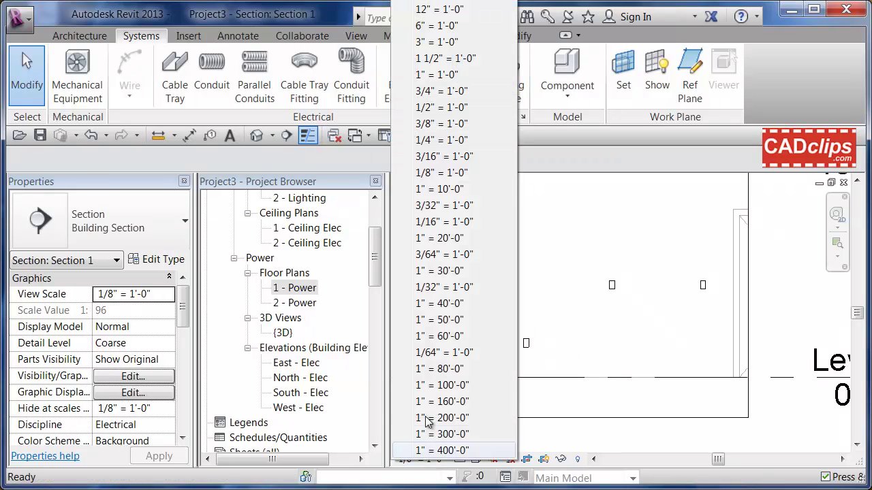
click(434, 142)
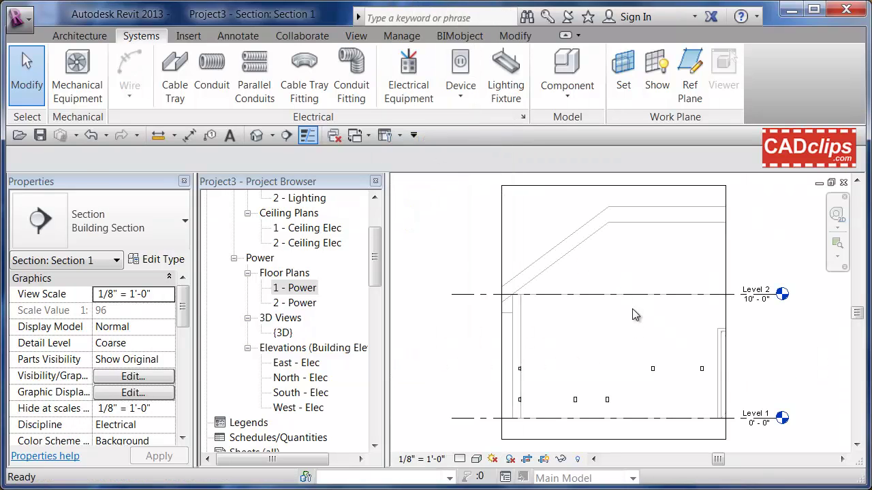
scroll(617, 411, up, 3)
middle_drag(652, 411, 693, 377)
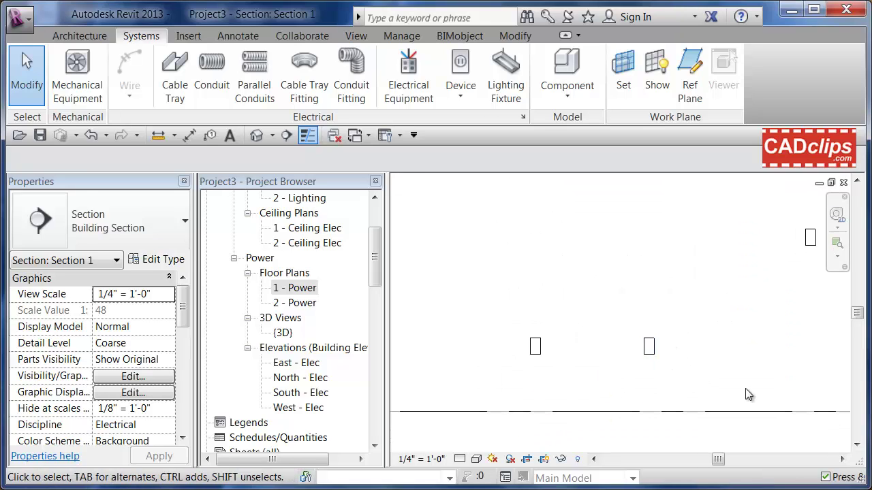
click(649, 347)
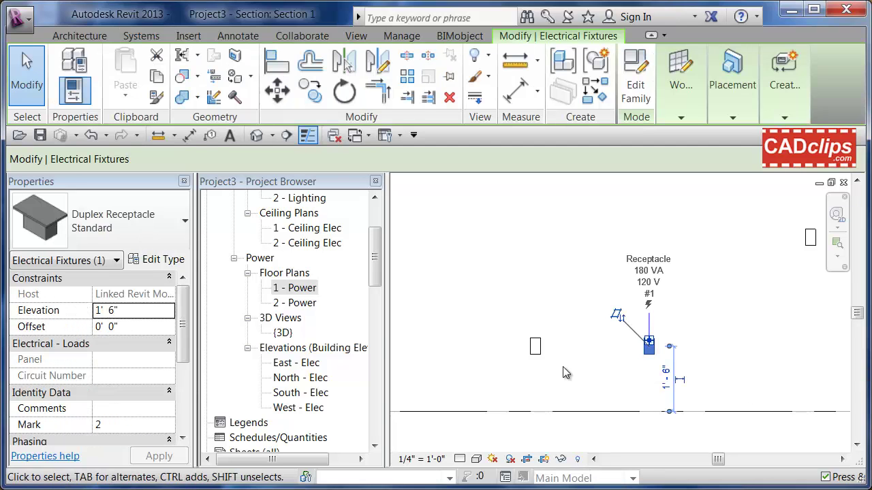
- Back in 1 - Power, reselect the top-wall GFCI receptacle and open Duplex Receptacle.rfa for editing
double_click(297, 288)
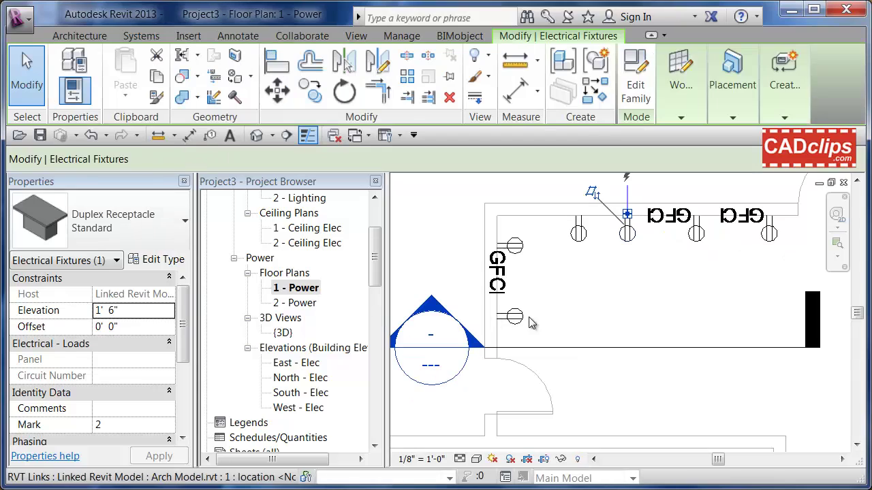
scroll(643, 244, up, 3)
middle_drag(642, 250, 629, 314)
click(629, 311)
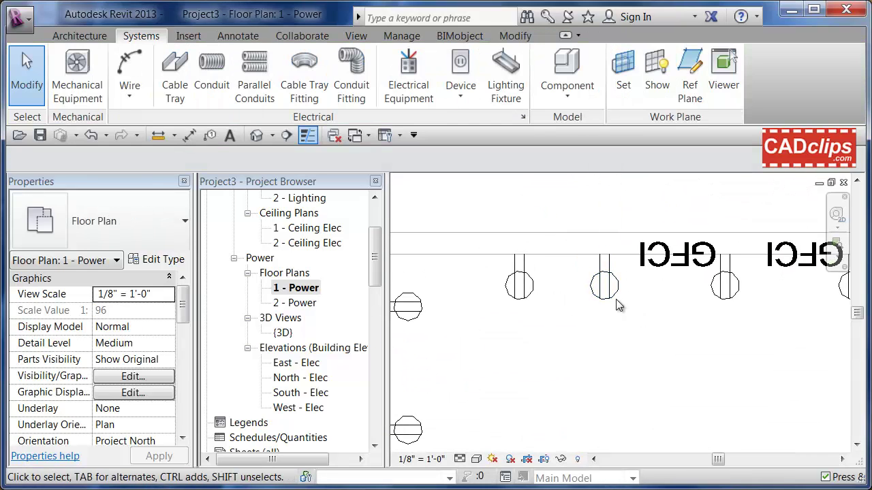
key(ctrl+Left)
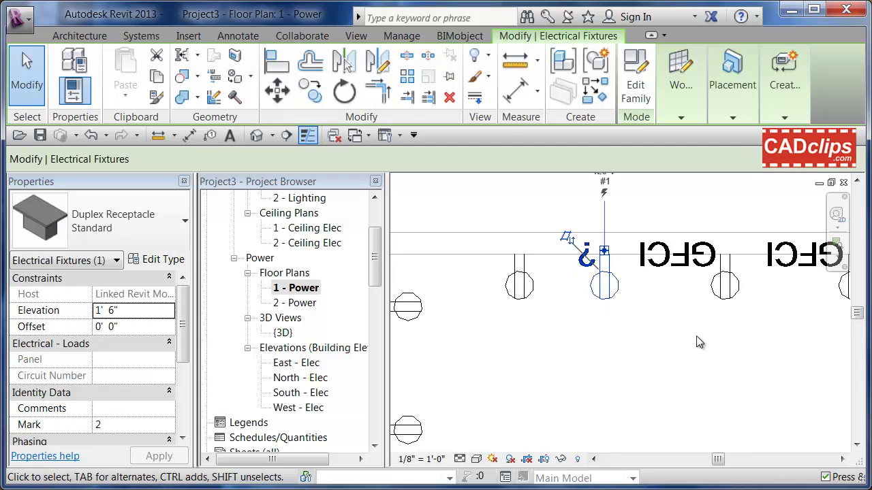
double_click(693, 232)
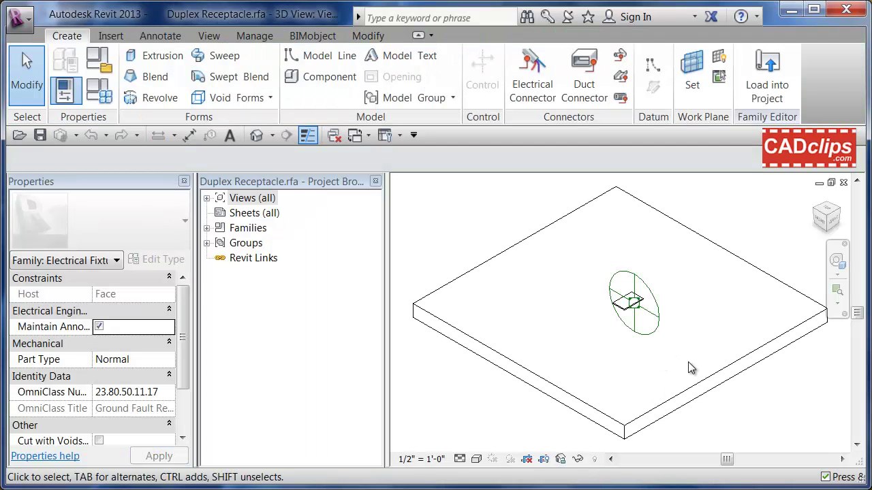
- Select the plate's electrical connector to read its Power - Unbalanced, 120.00 V, 180.00 VA settings, then orbit
middle_drag(688, 361, 677, 370)
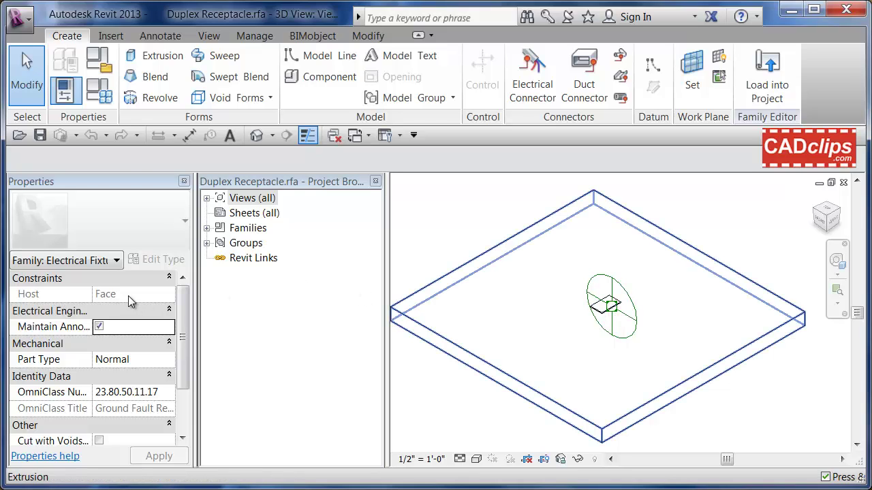
scroll(615, 322, up, 5)
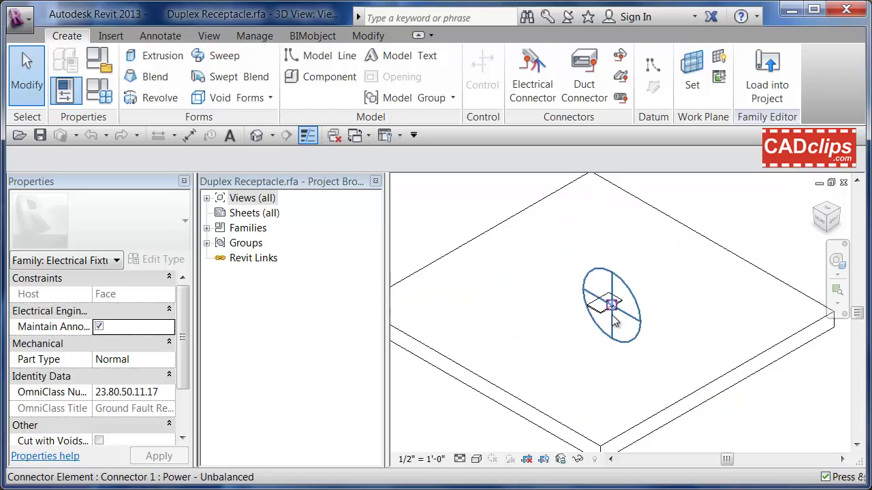
scroll(615, 321, up, 2)
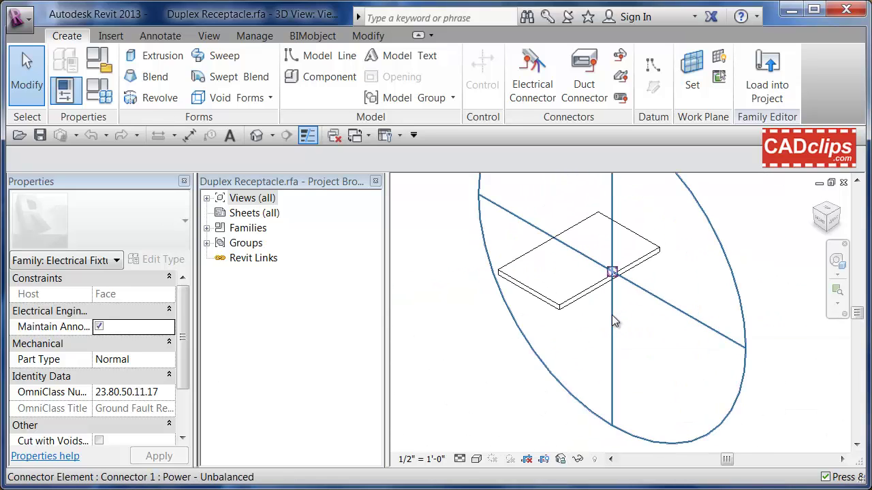
click(643, 291)
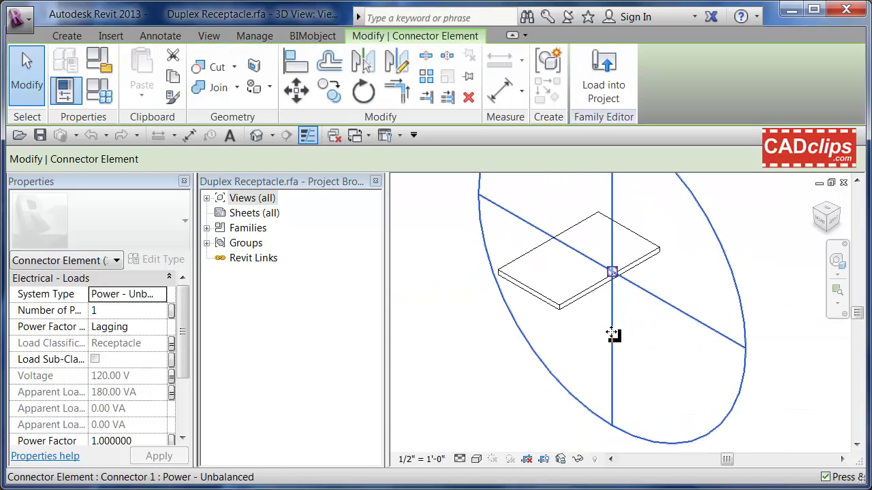
middle_drag(620, 345, 496, 421)
click(648, 232)
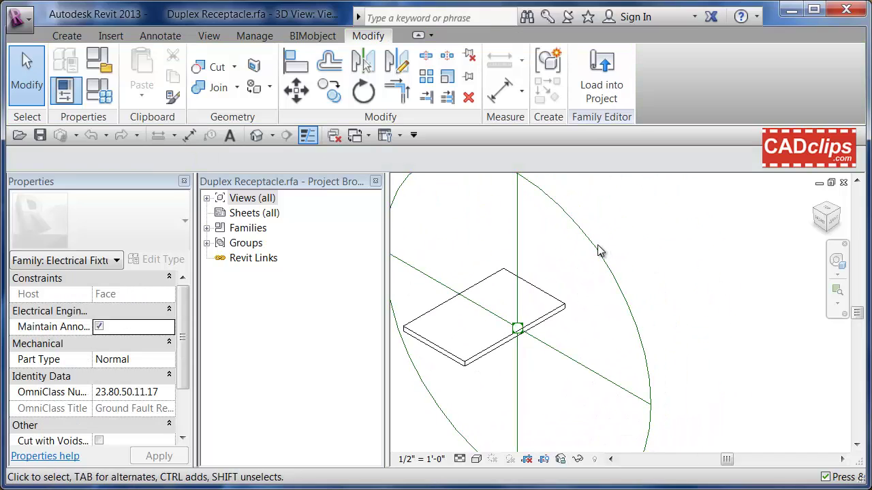
click(597, 252)
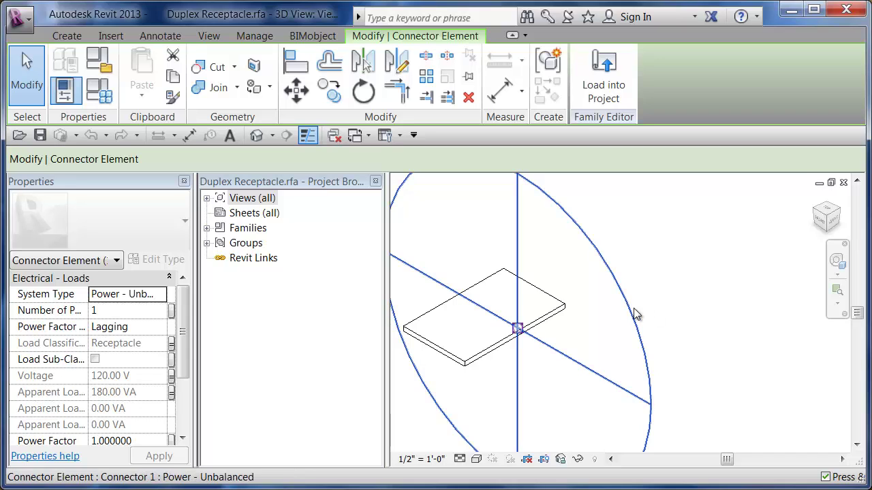
shift+middle_drag(711, 313, 599, 329)
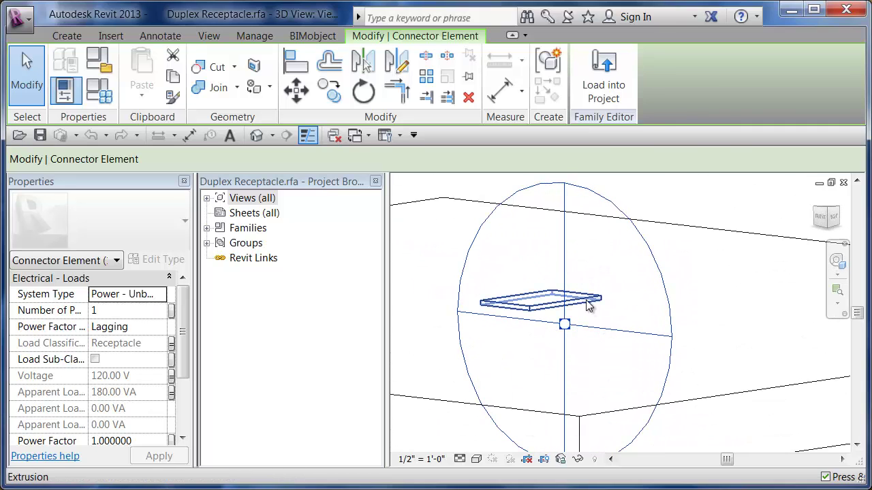
- Switch the 3D view to Wireframe, select the box extrusion behind the plate, and expand Views (all)
click(476, 459)
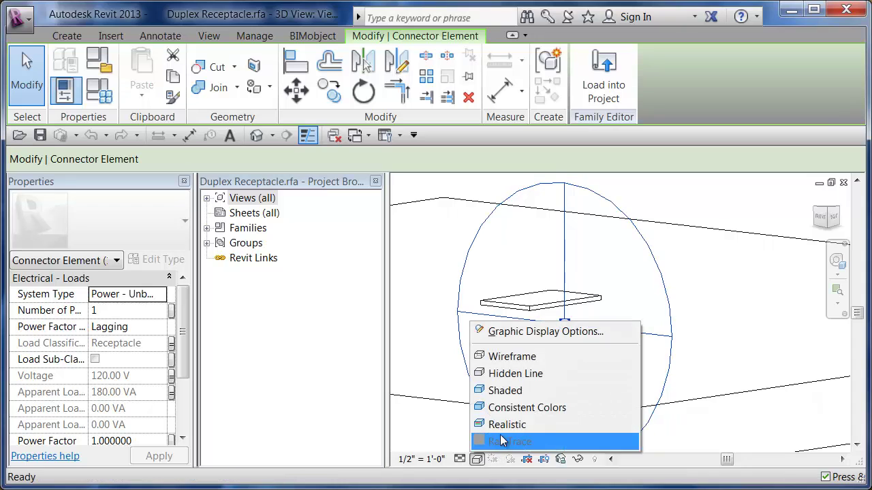
click(531, 357)
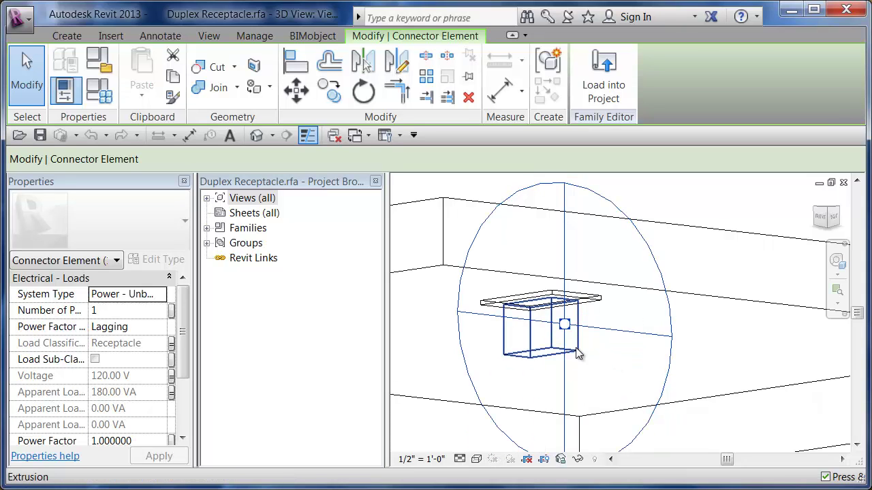
click(579, 350)
shift+middle_drag(648, 380, 694, 368)
scroll(599, 331, down, 3)
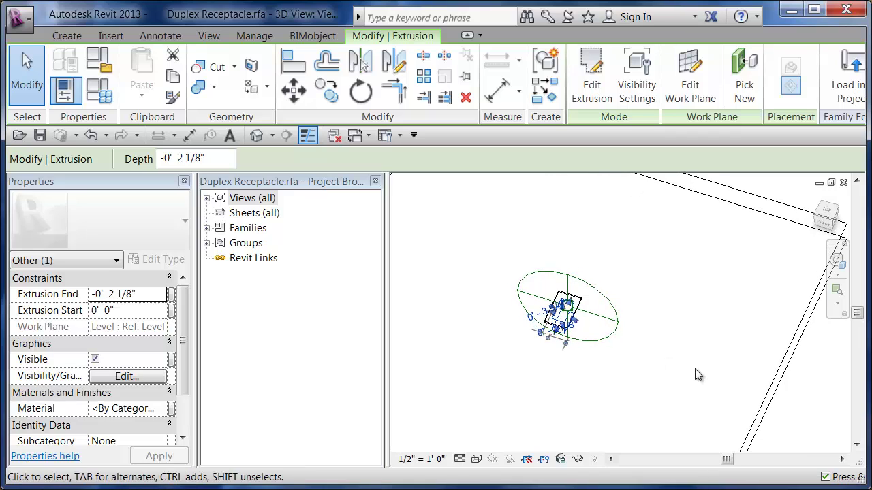
double_click(217, 199)
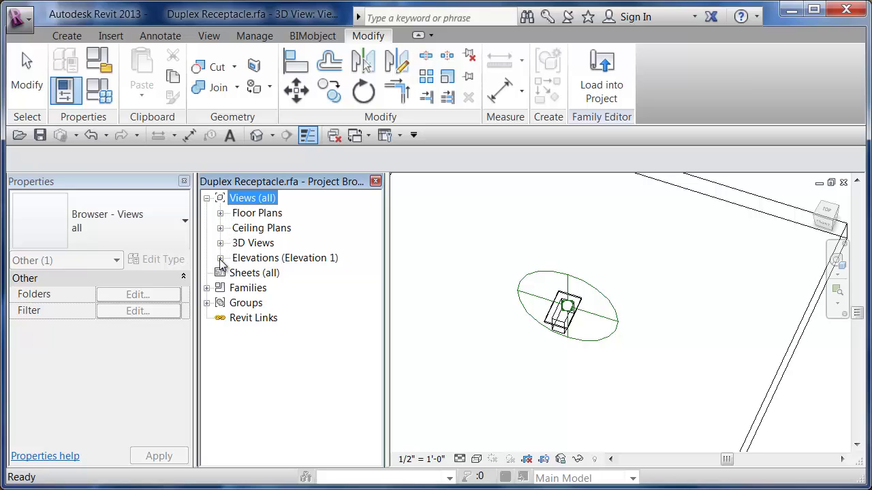
- Open the Ref. Level plan, check the Default 3D View from a low angle, then return to Ref. Level
click(220, 213)
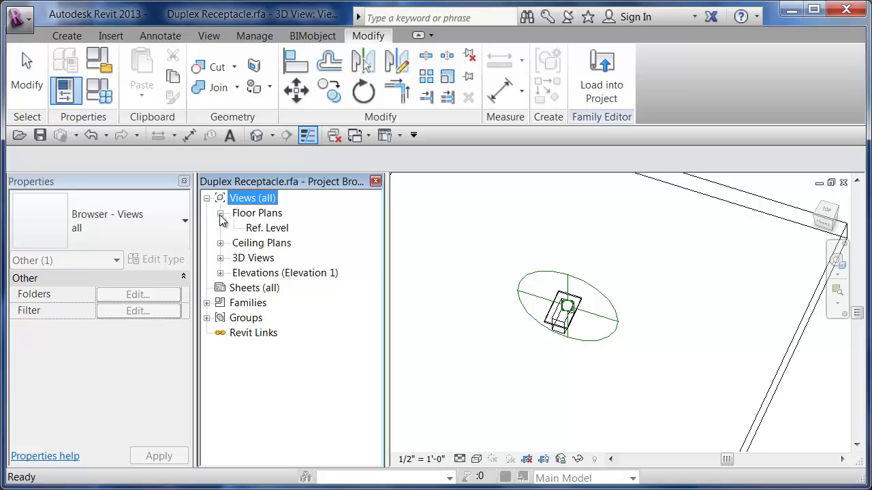
double_click(267, 228)
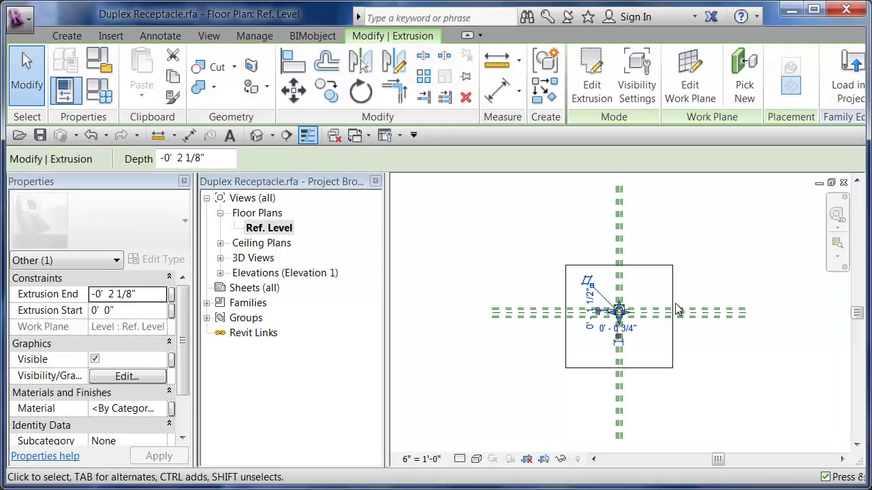
scroll(678, 310, up, 5)
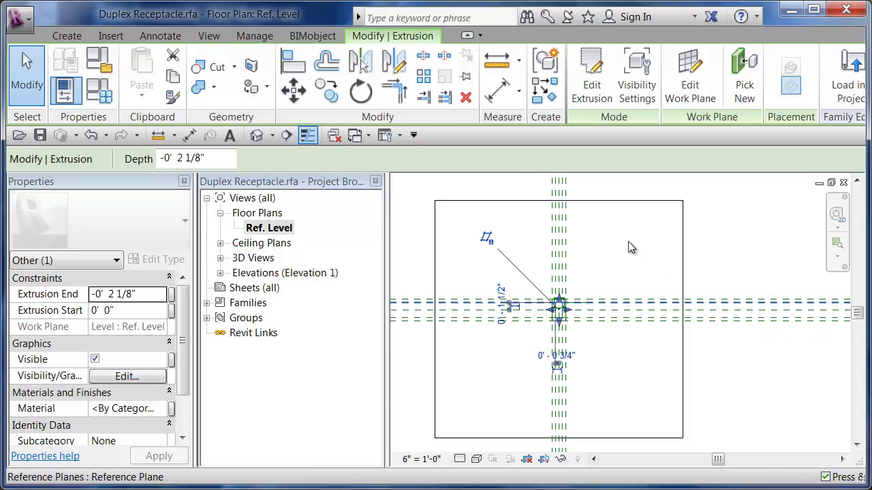
click(257, 135)
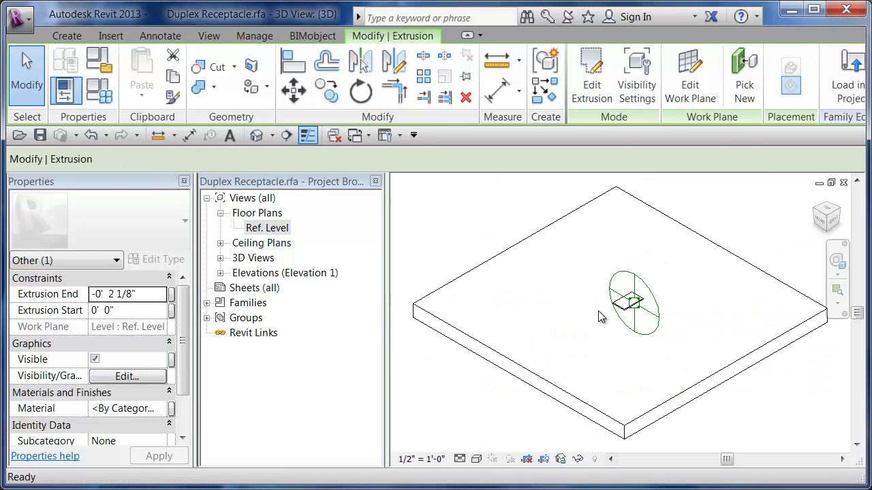
shift+middle_drag(708, 396, 681, 313)
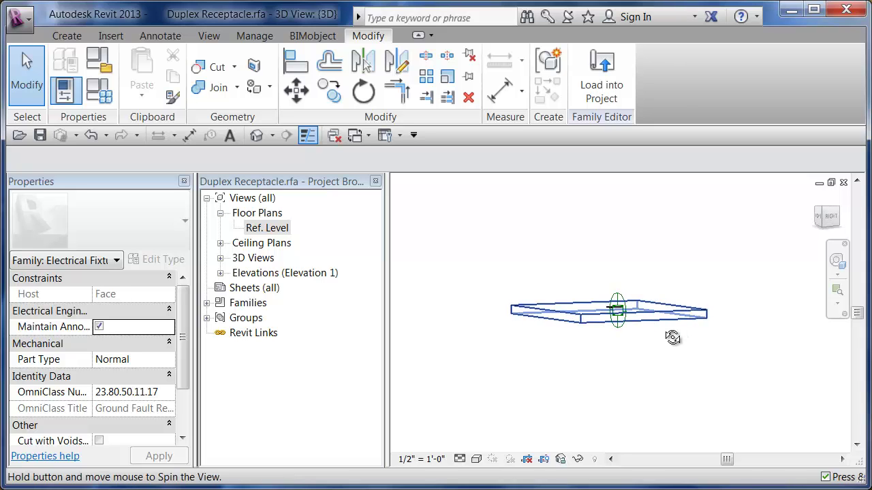
double_click(267, 229)
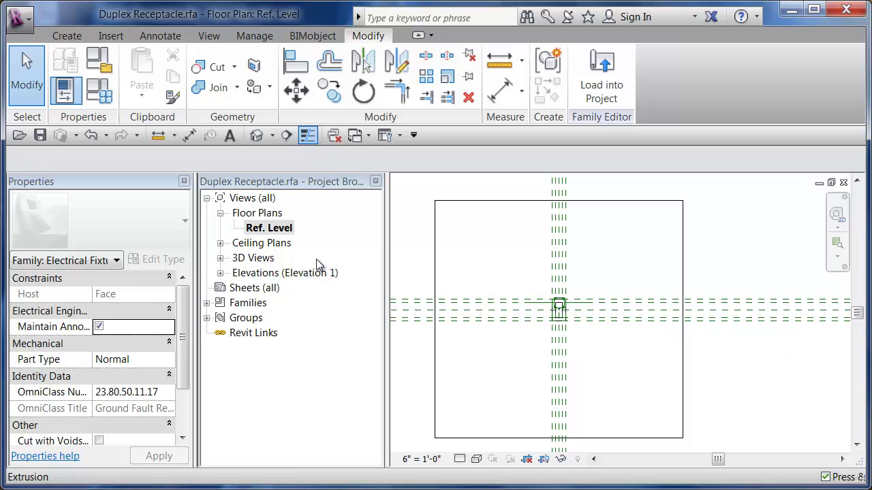
- Open the Front elevation under Elevation 1 and zoom in on the connector
click(220, 272)
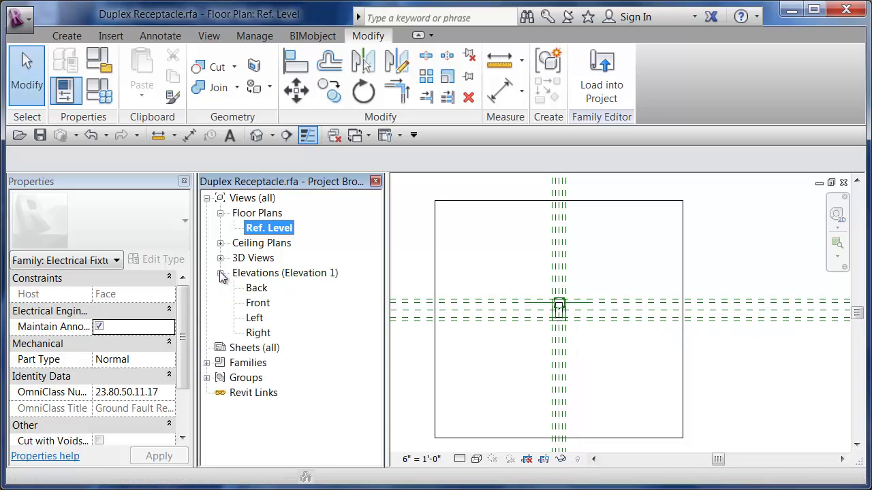
double_click(259, 303)
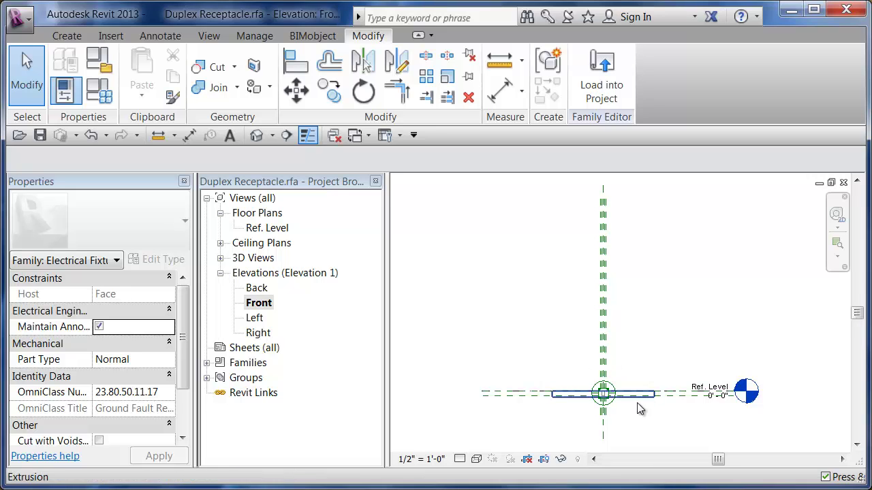
scroll(631, 403, up, 5)
scroll(580, 401, up, 2)
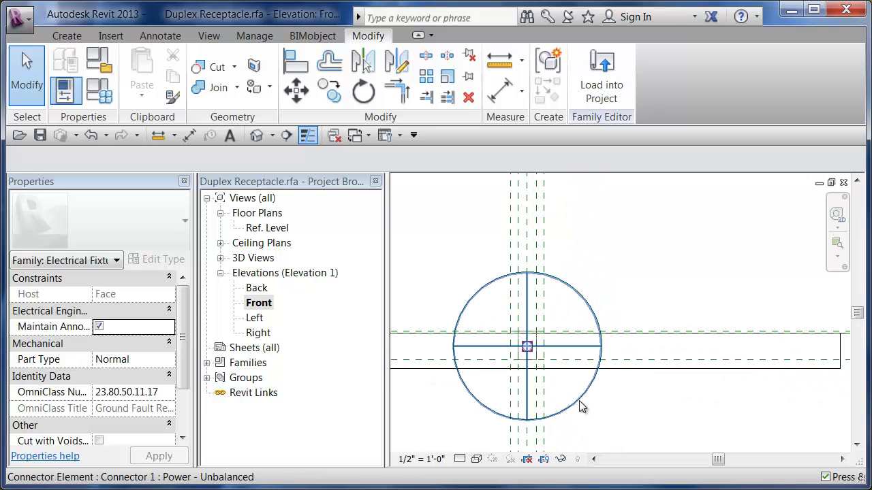
scroll(547, 364, up, 6)
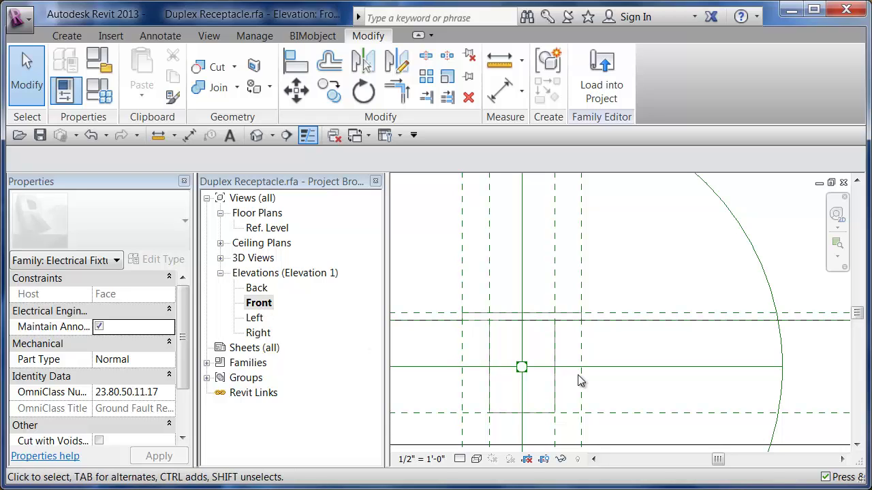
- In the Ref. Level plan, set the view scale to 1/8" = 1'-0" and check the duplex annotation symbol
double_click(279, 233)
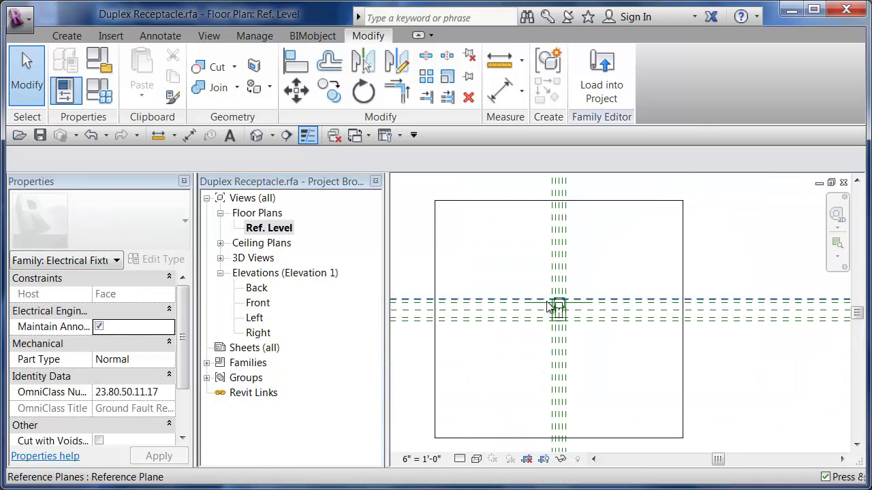
scroll(551, 309, up, 5)
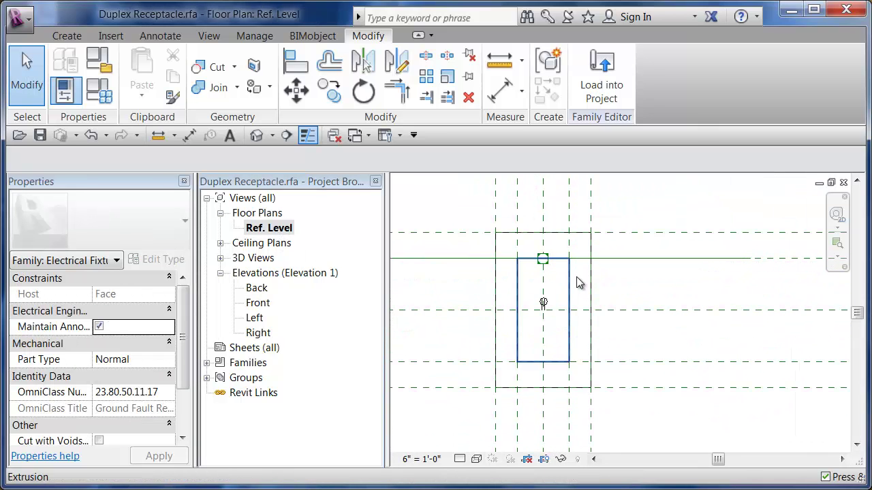
scroll(545, 307, up, 2)
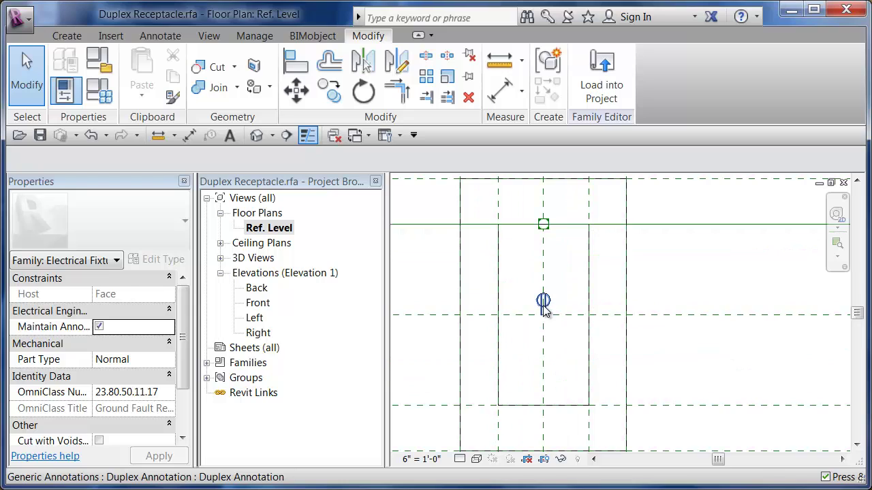
click(441, 461)
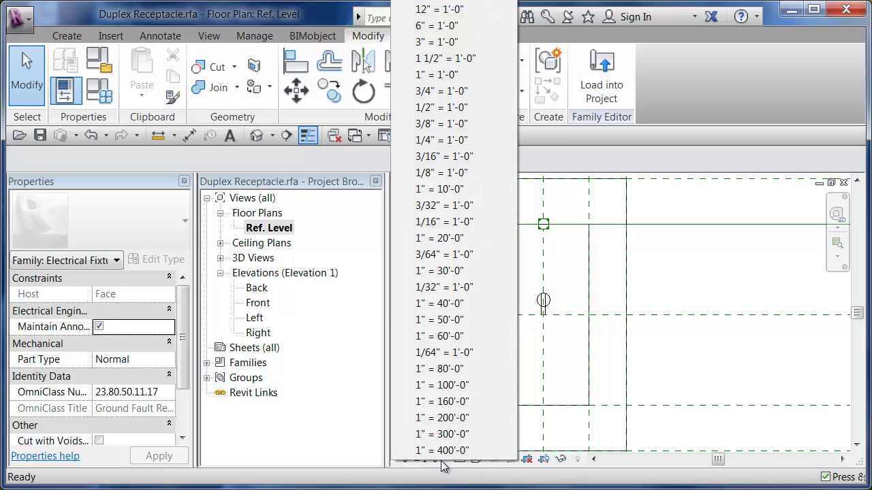
click(462, 175)
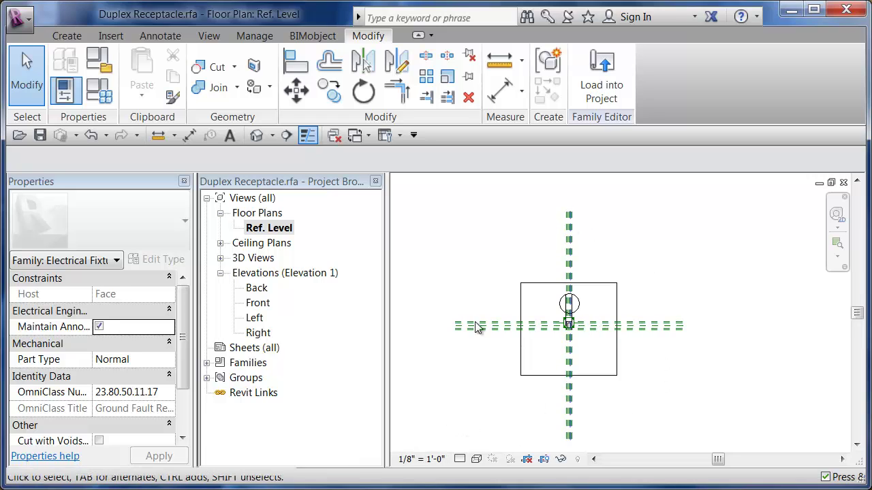
scroll(581, 331, up, 6)
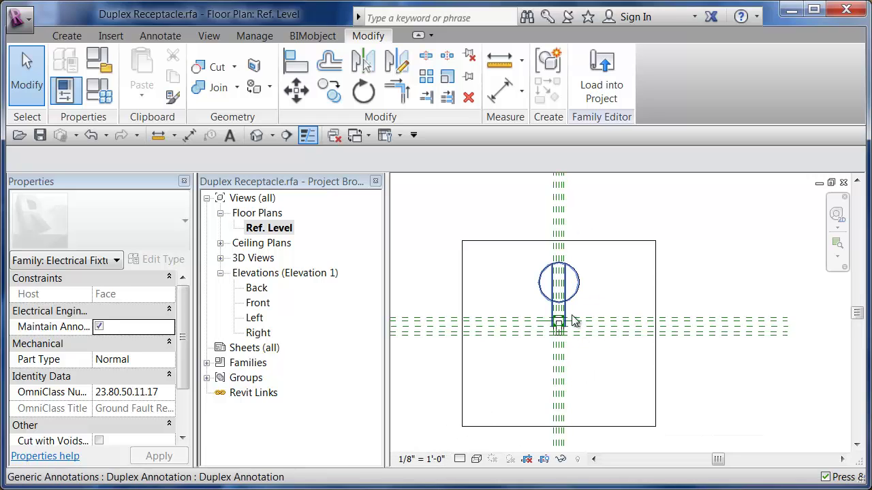
click(573, 271)
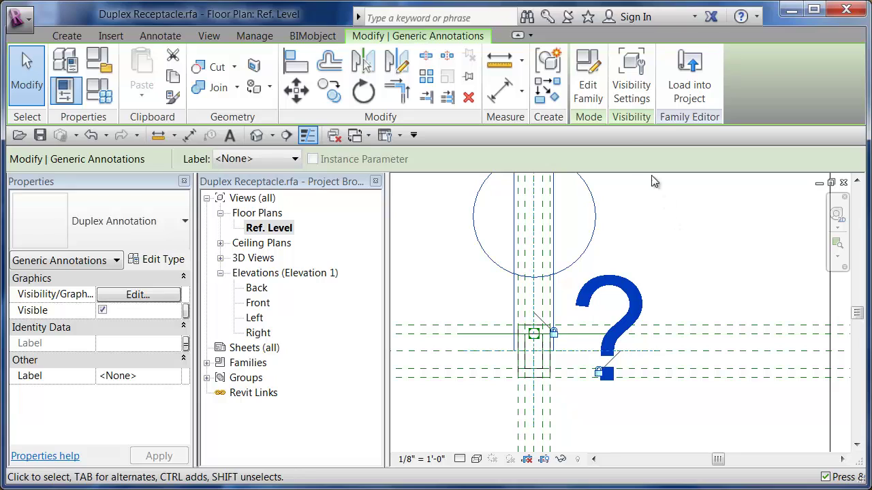
click(679, 246)
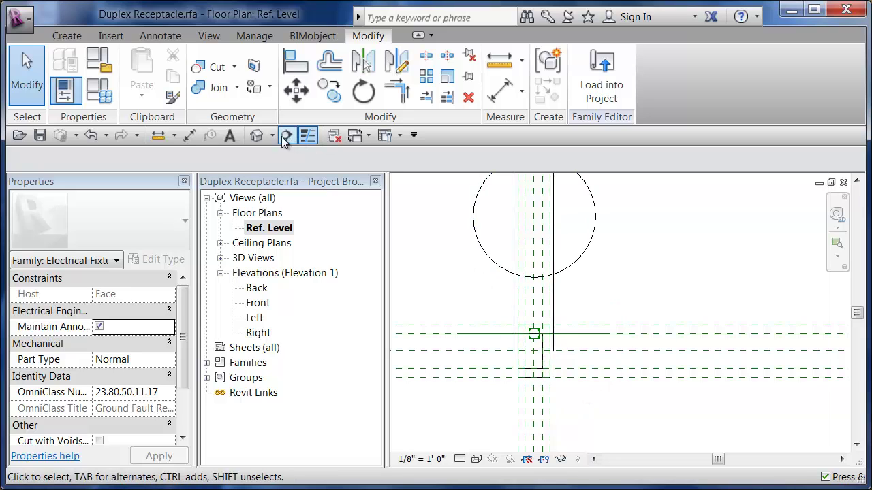
- Orbit the receptacle in the Default 3D View to an isometric angle and display it as Wireframe
click(257, 135)
shift+middle_drag(610, 340, 620, 308)
scroll(634, 309, up, 3)
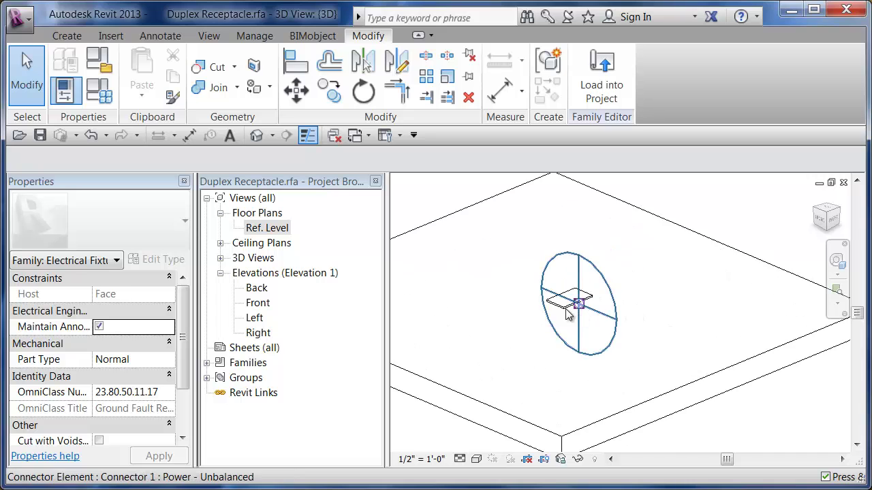
scroll(619, 346, up, 3)
shift+middle_drag(619, 347, 592, 348)
click(476, 459)
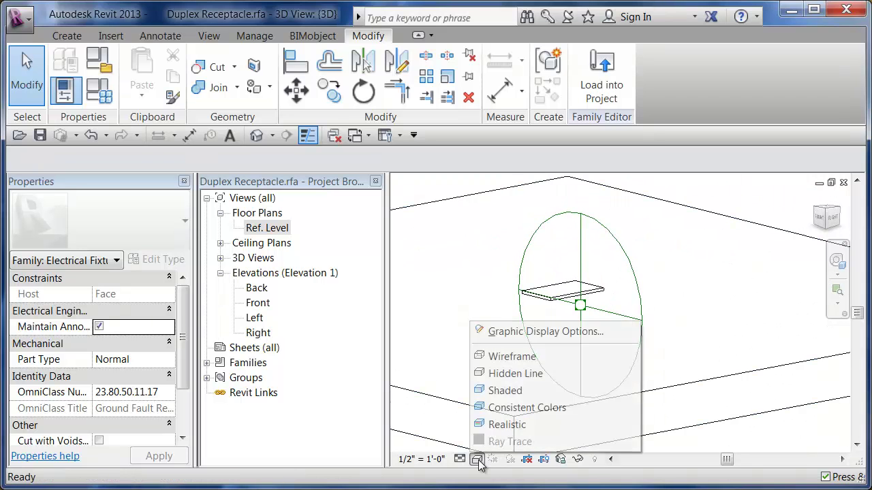
click(509, 357)
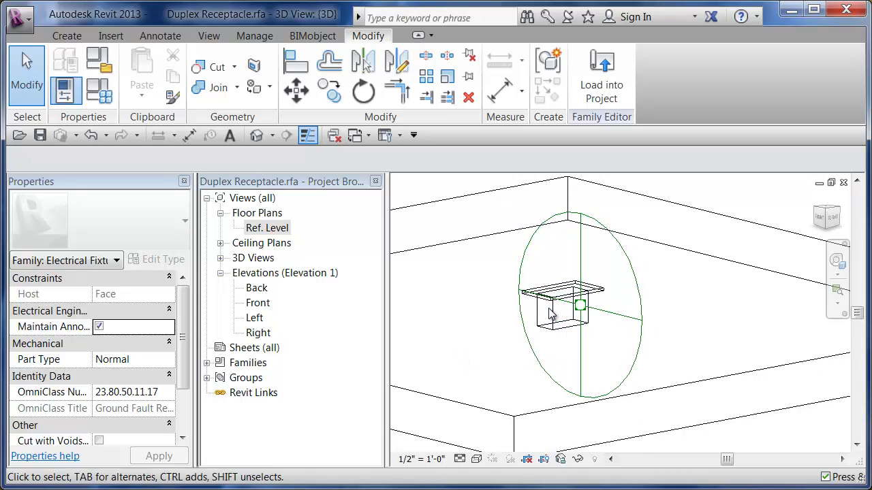
- Reopen the Ref. Level floor plan and select the nested Duplex Annotation symbol
double_click(267, 230)
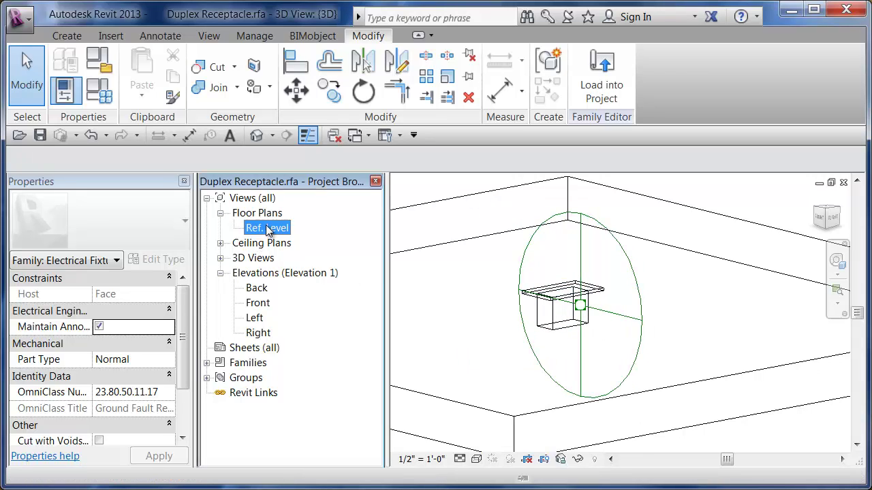
middle_drag(571, 299, 600, 298)
click(599, 298)
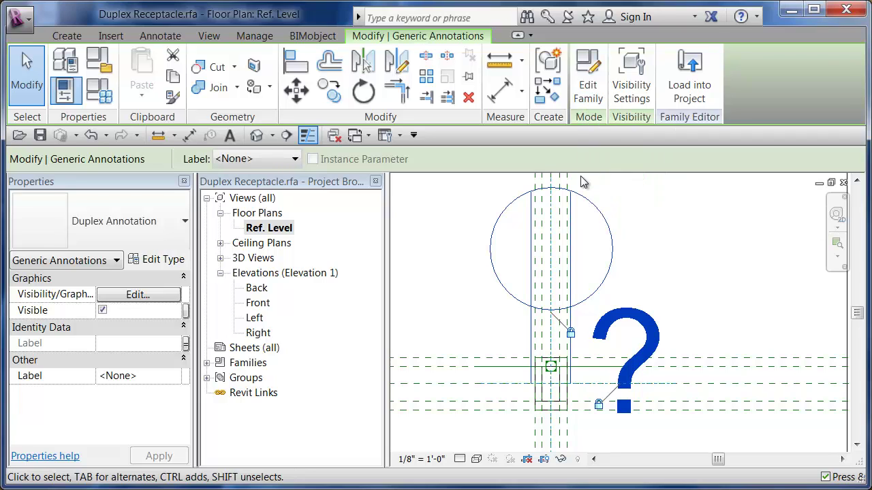
- Open the Duplex Annotation family for editing and inspect its symbol lines
click(598, 103)
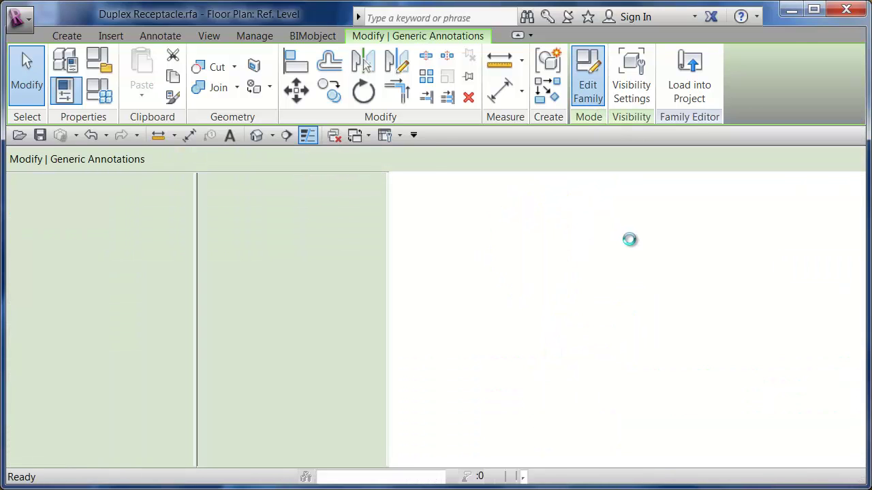
middle_drag(662, 258, 667, 275)
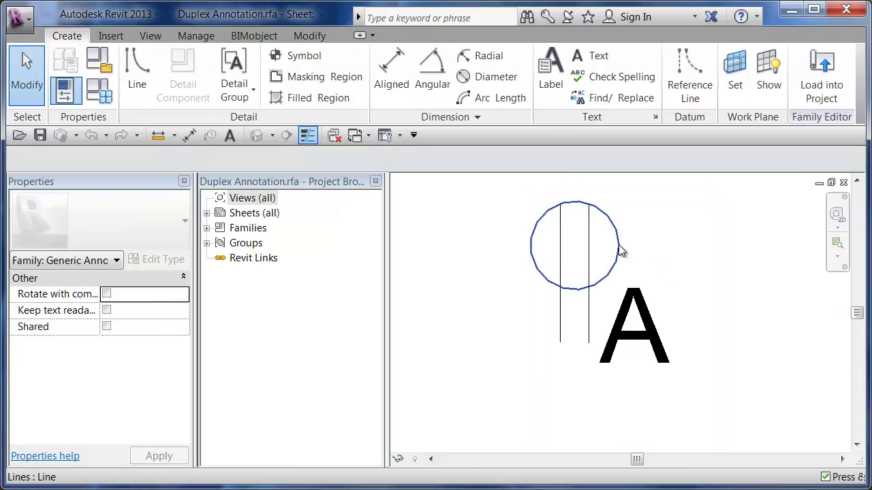
click(621, 252)
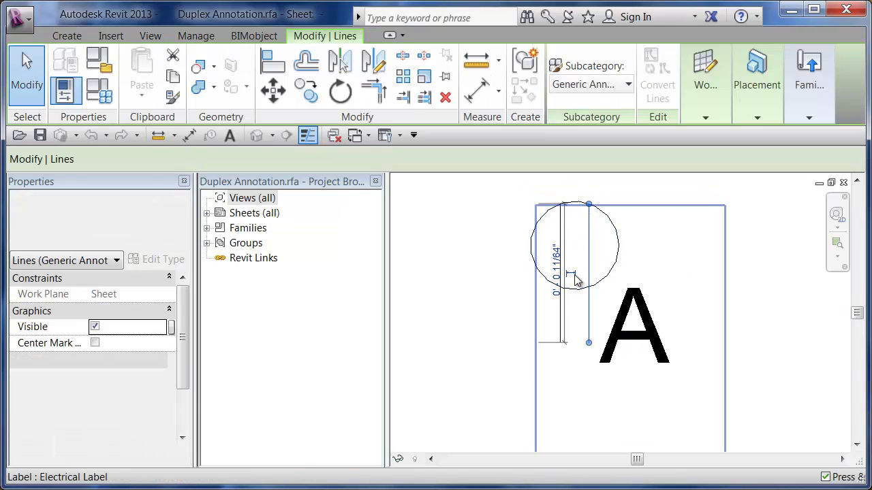
click(530, 315)
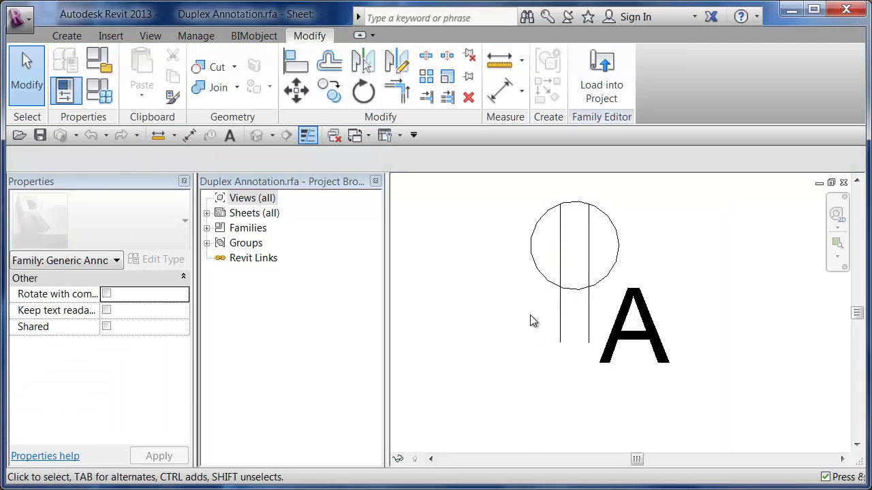
- Try moving the A label above the circle, then undo to leave it below
click(603, 297)
scroll(490, 333, down, 2)
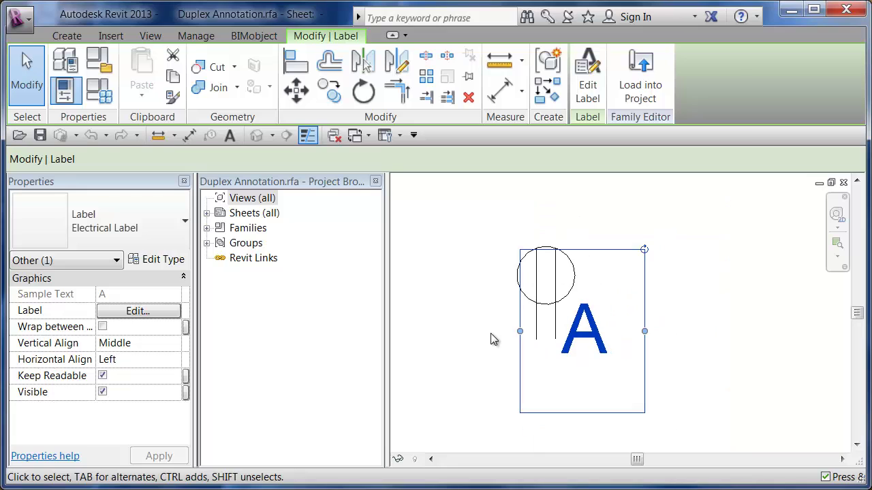
click(685, 327)
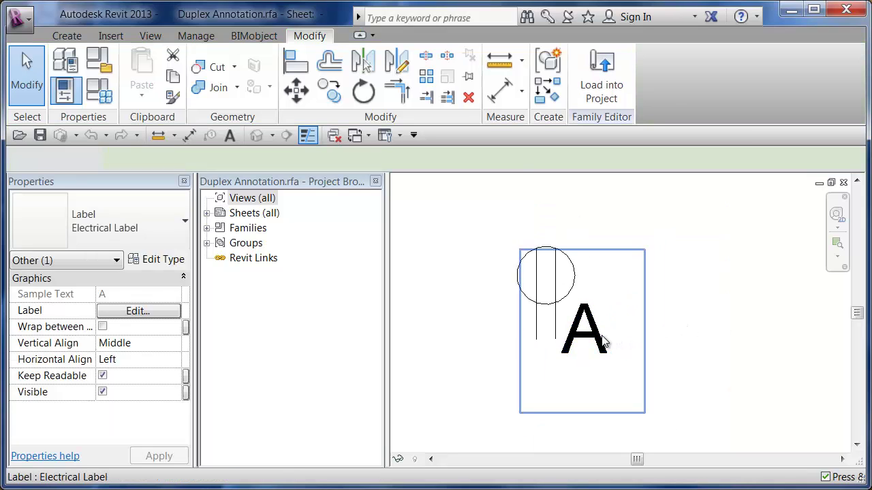
drag(603, 342, 563, 220)
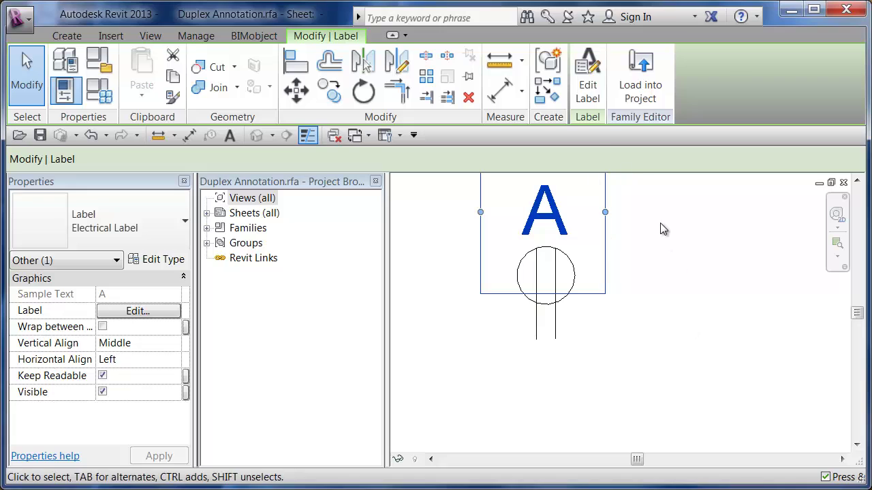
click(92, 134)
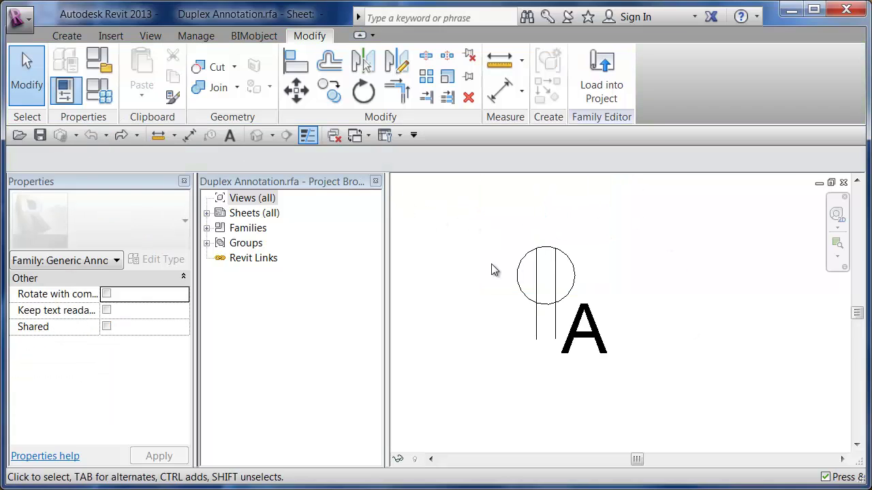
click(22, 27)
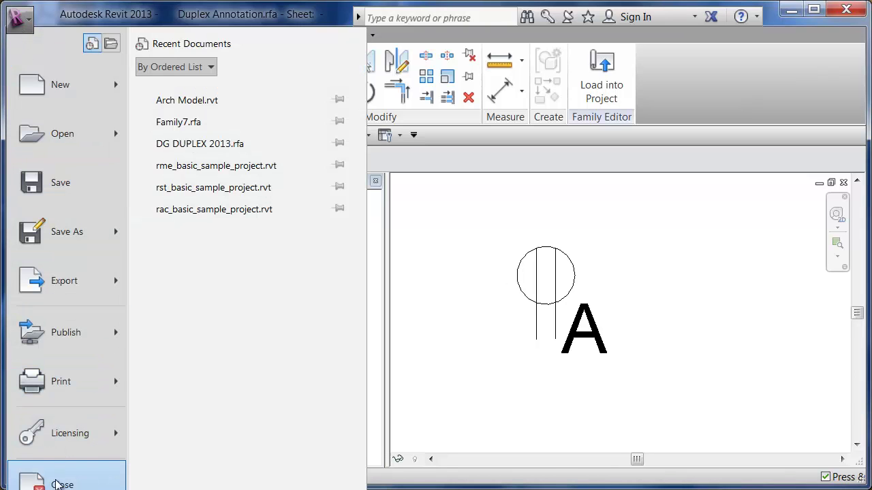
- Close Duplex Annotation and Duplex Receptacle.rfa, answering No to saving the receptacle family
click(57, 484)
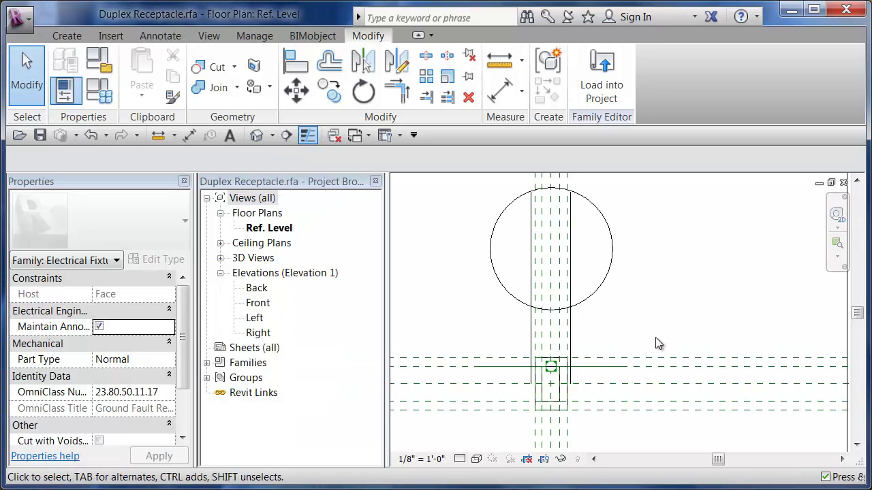
click(32, 25)
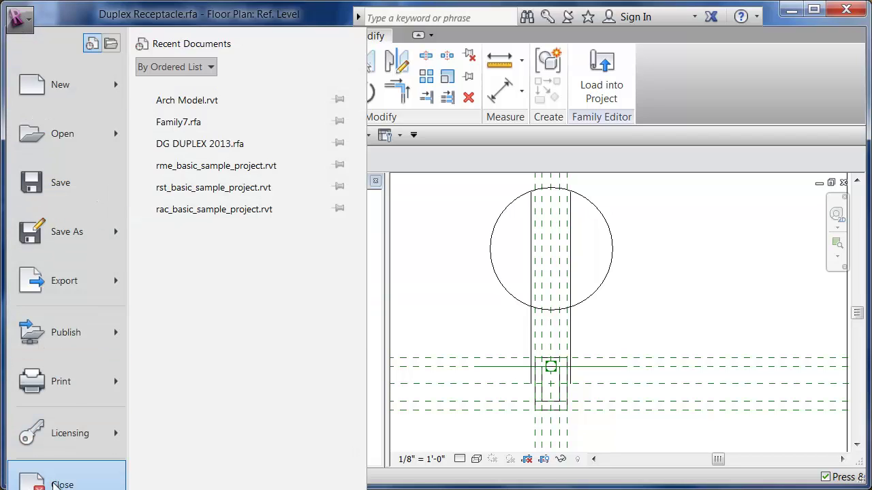
click(59, 485)
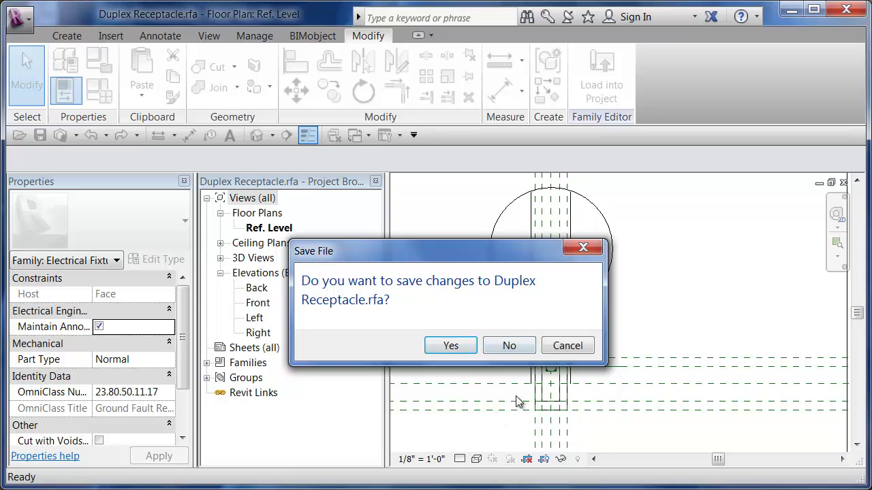
click(508, 346)
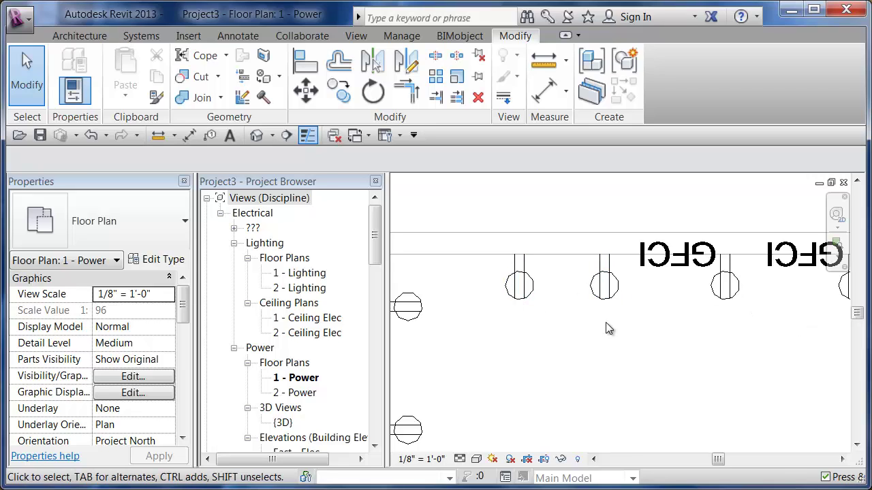
- Select a placed duplex receptacle in the 1 - Power plan and edit its family
click(519, 283)
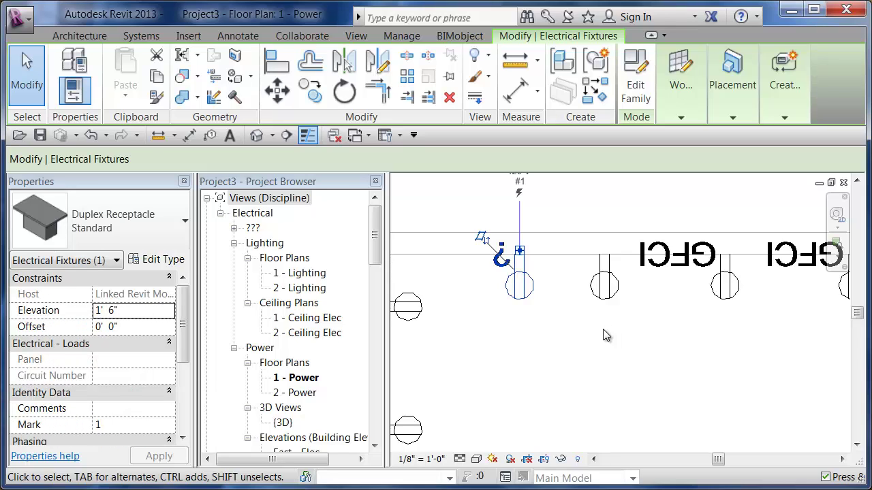
click(634, 85)
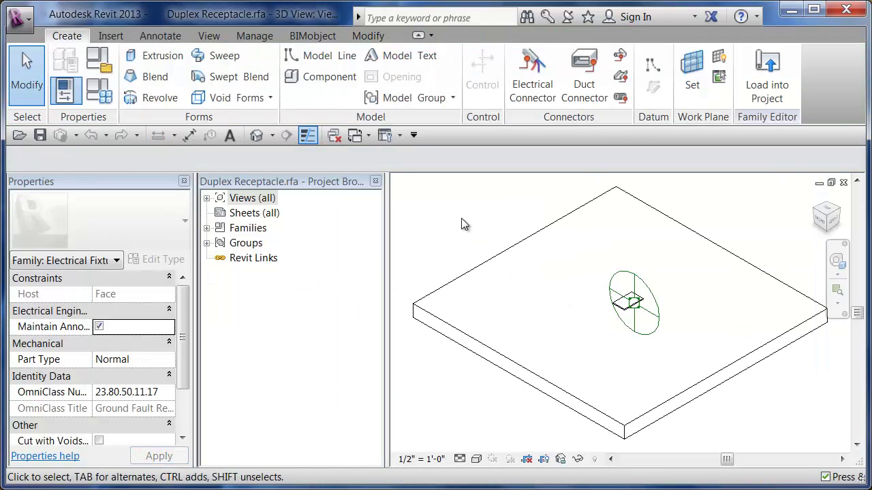
click(97, 93)
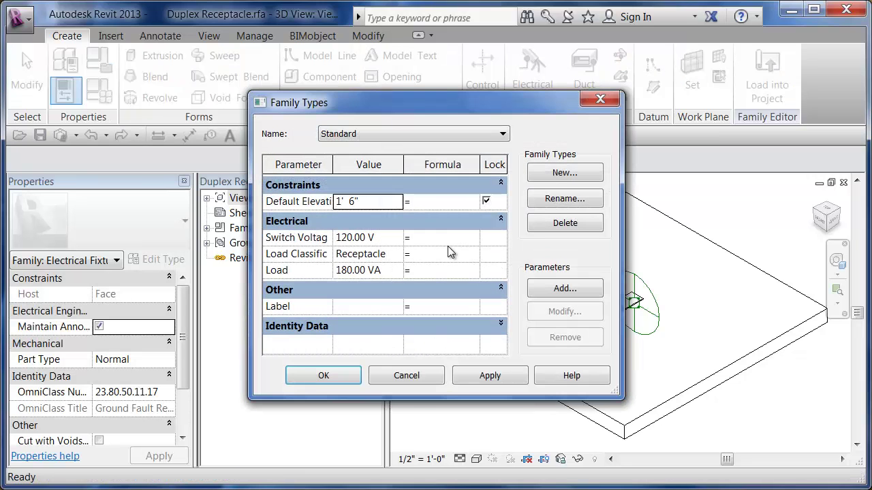
click(384, 134)
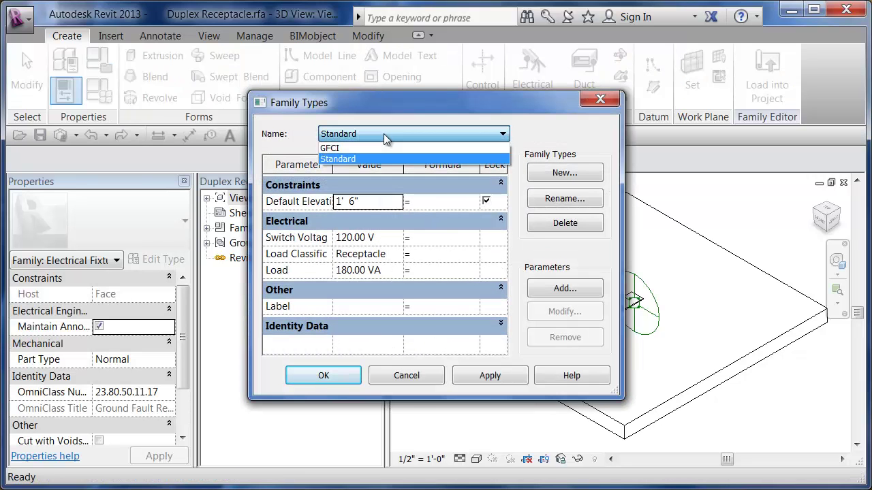
click(383, 133)
click(383, 134)
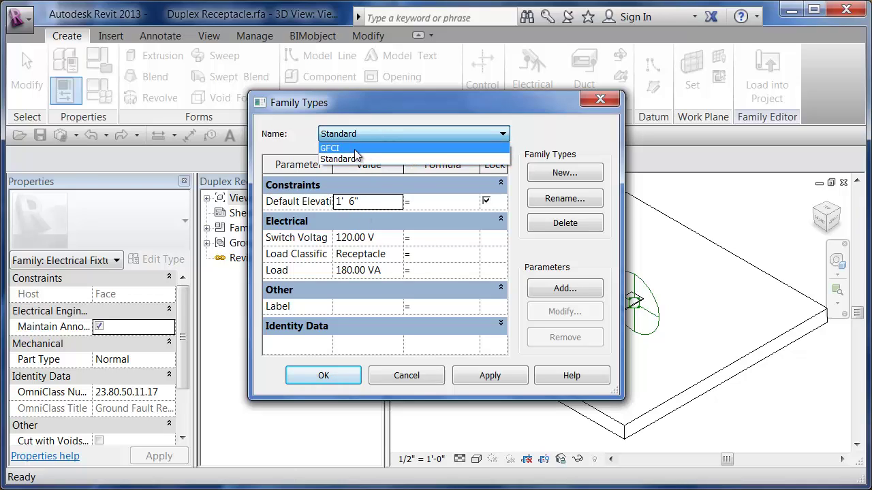
click(354, 150)
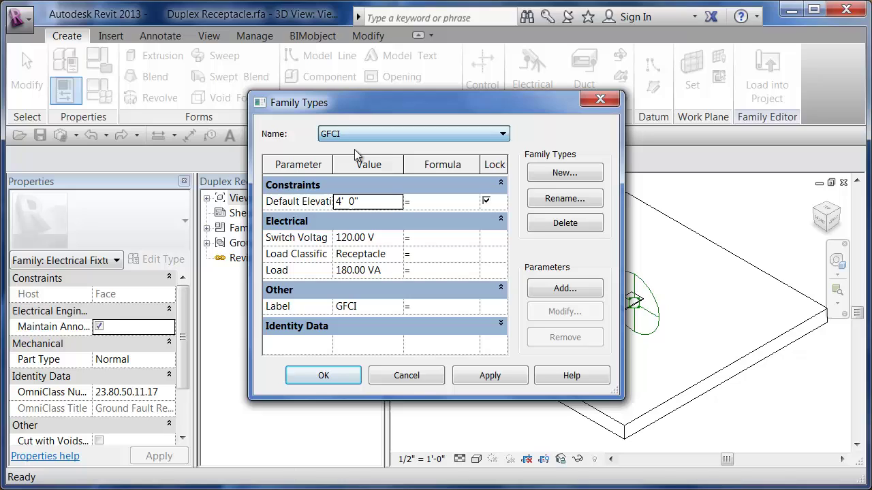
click(373, 203)
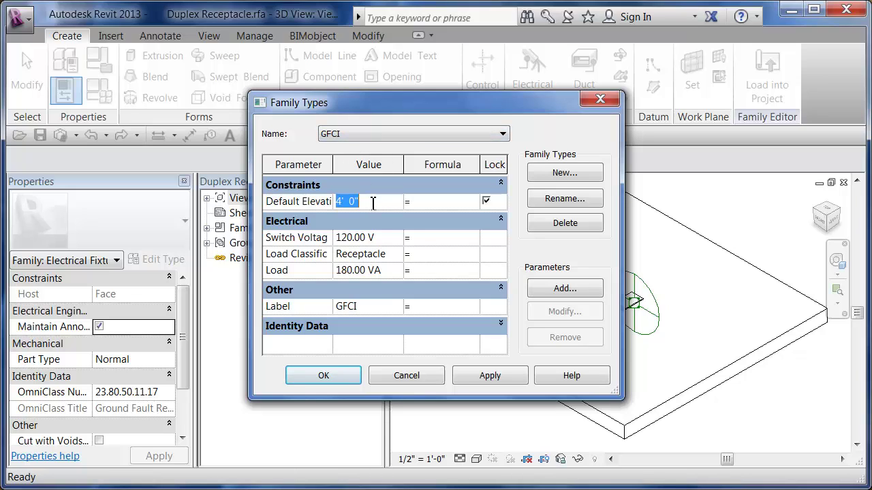
click(376, 308)
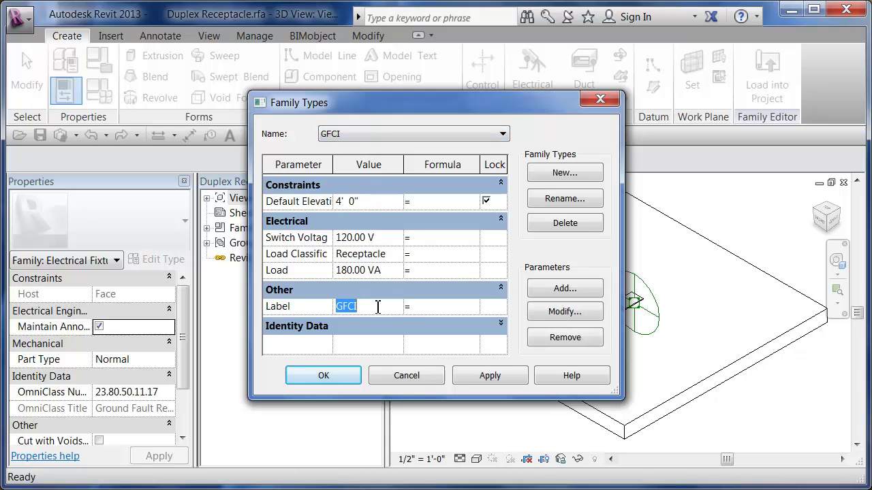
click(373, 135)
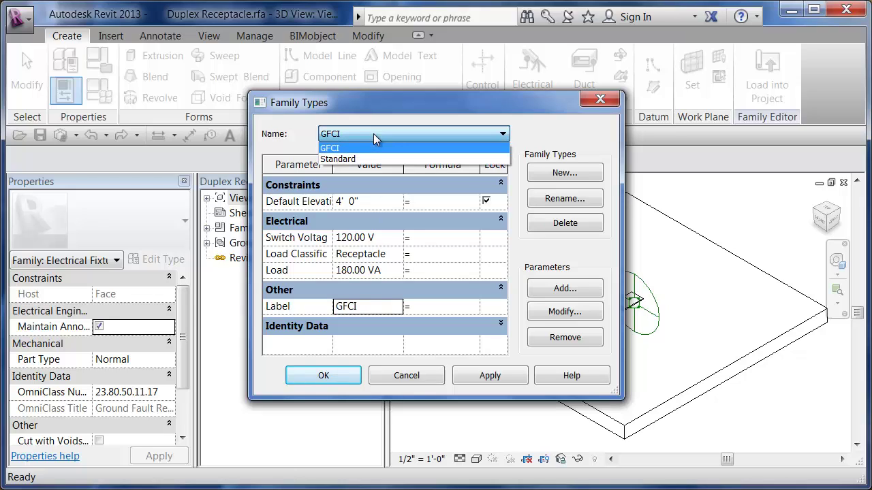
click(351, 161)
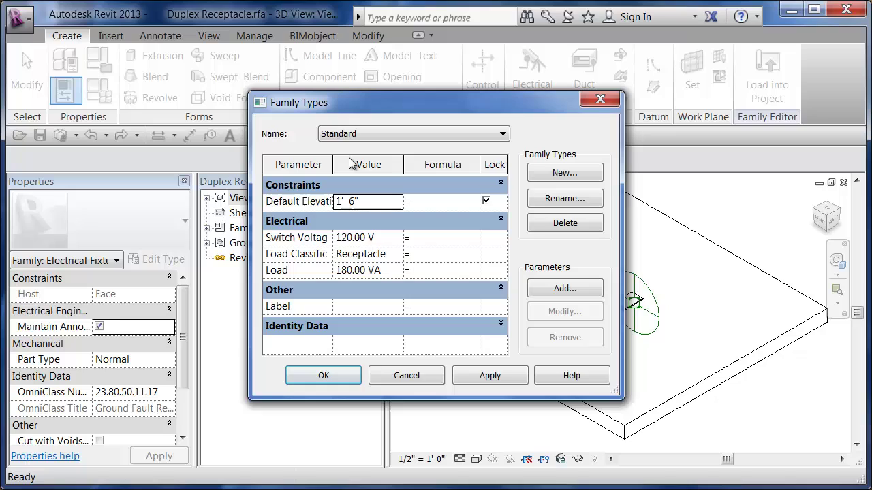
click(373, 202)
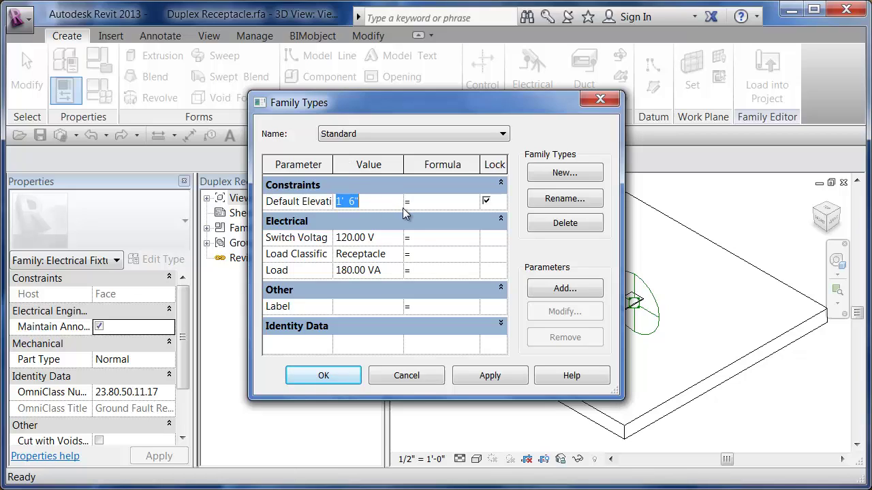
click(346, 307)
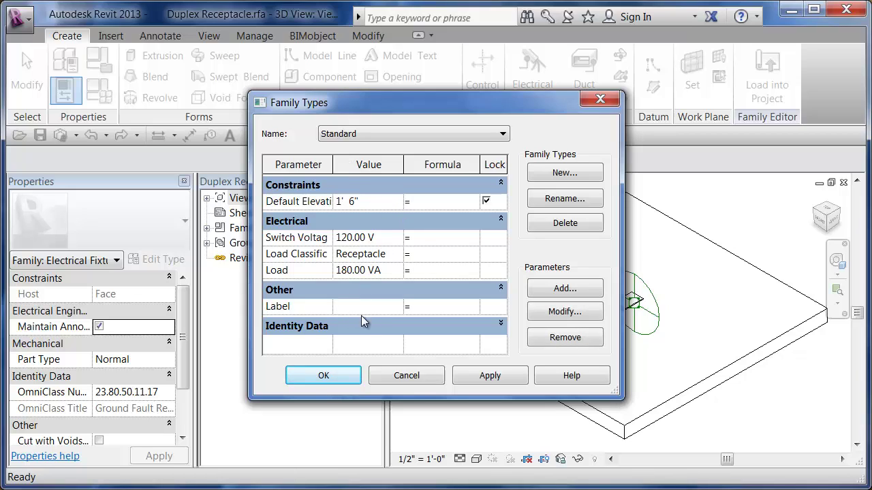
click(409, 376)
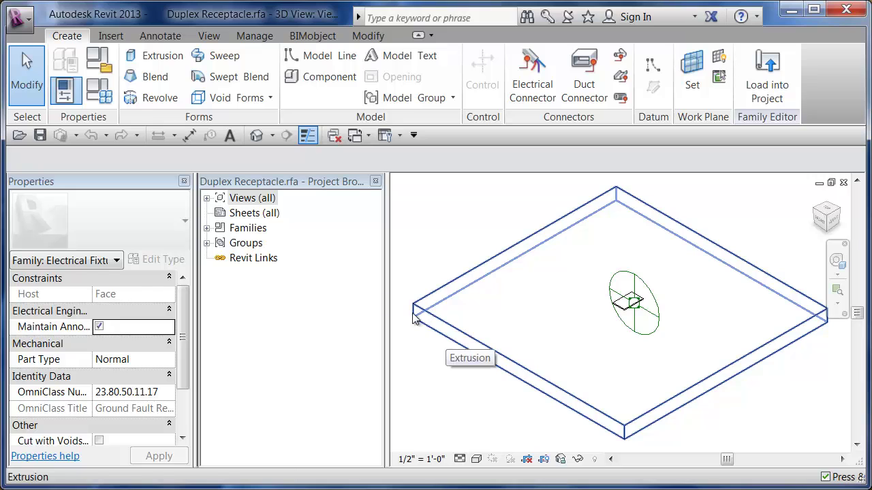
click(99, 90)
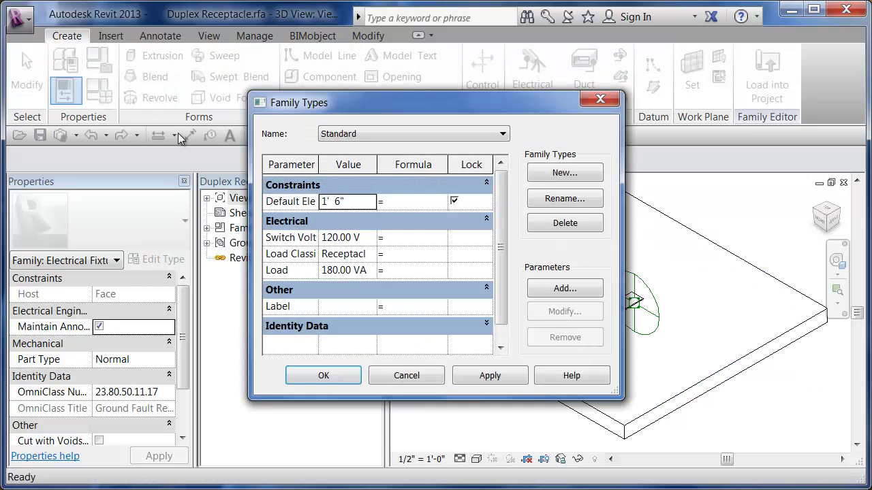
click(337, 133)
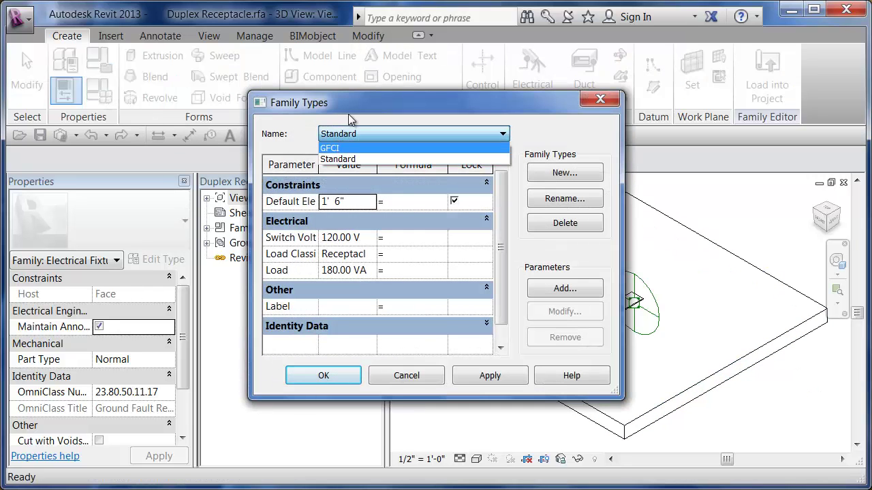
click(346, 134)
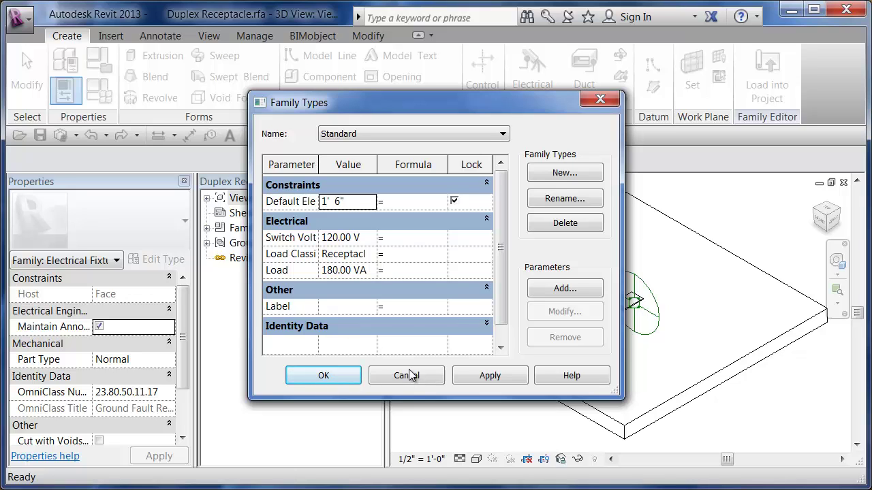
click(439, 376)
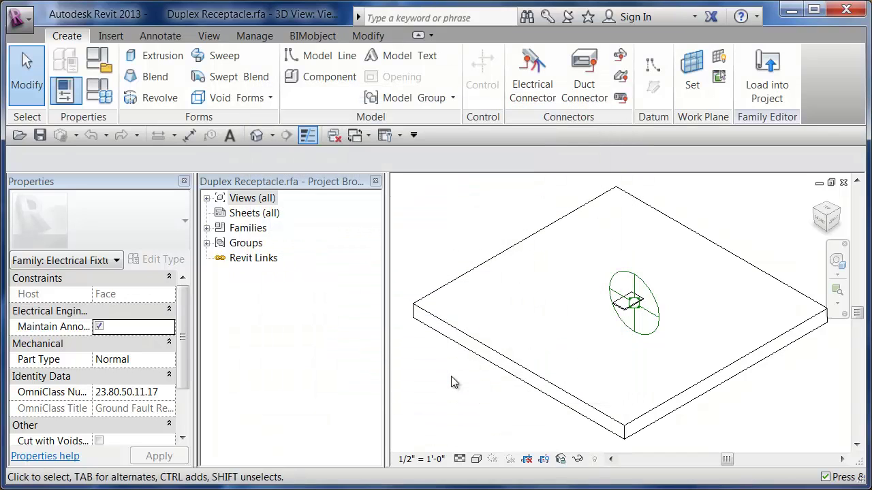
- Close the Duplex Receptacle family and bring more of the 1 - Power plan into view
click(20, 21)
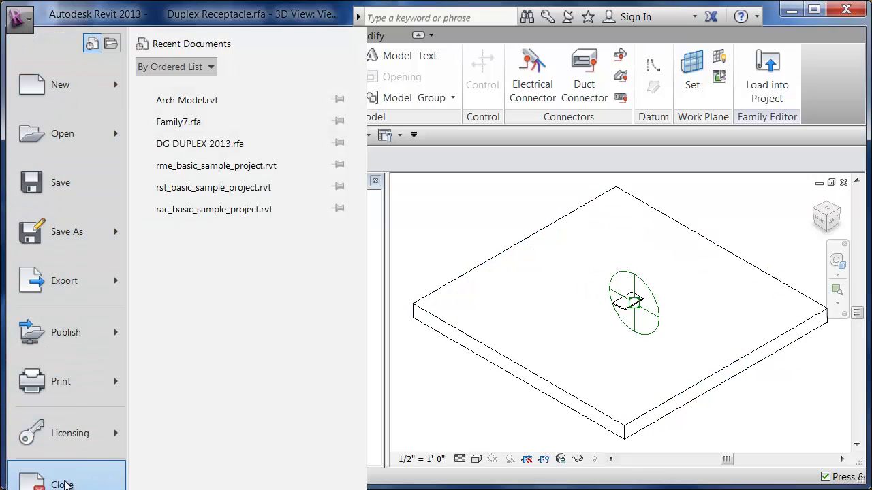
click(63, 483)
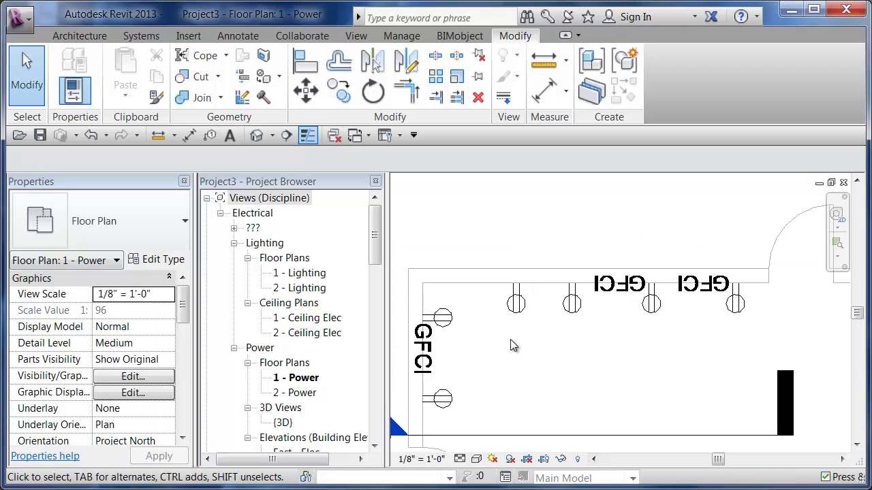
middle_drag(524, 325, 574, 257)
scroll(559, 248, down, 4)
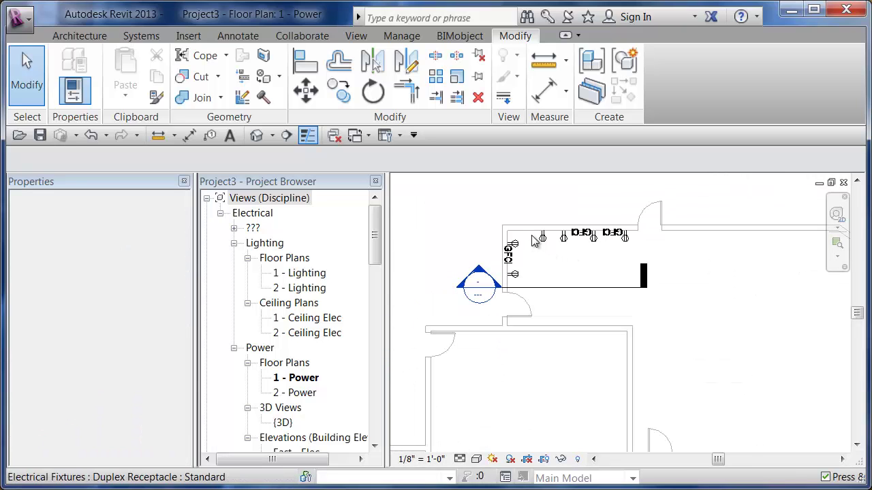
- Use Create Similar to place three duplex receptacles on the upper-right and lower room walls
click(543, 240)
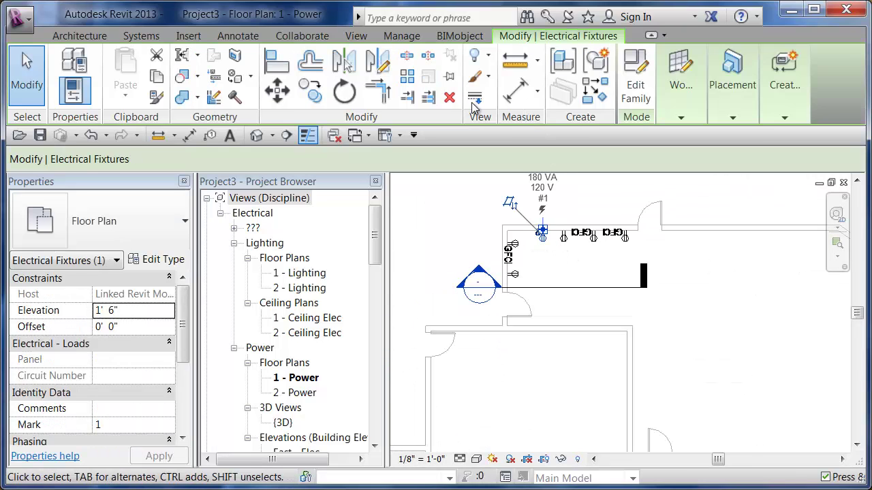
click(590, 94)
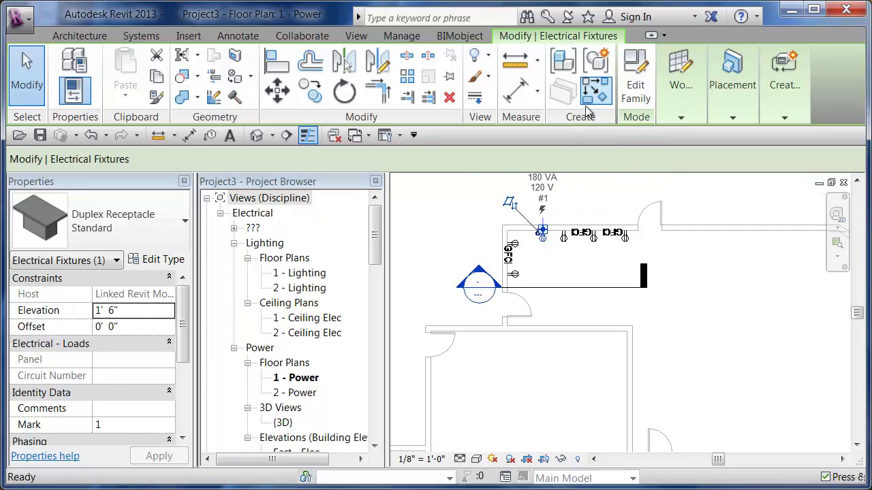
click(680, 232)
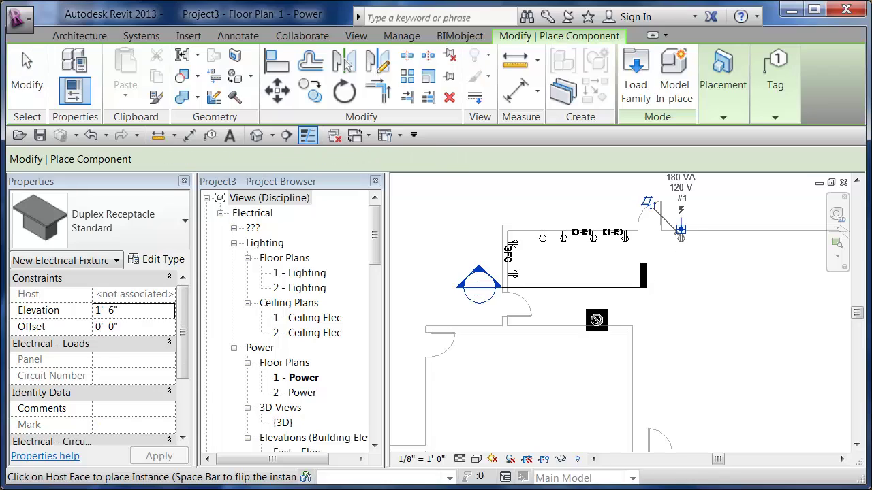
click(597, 327)
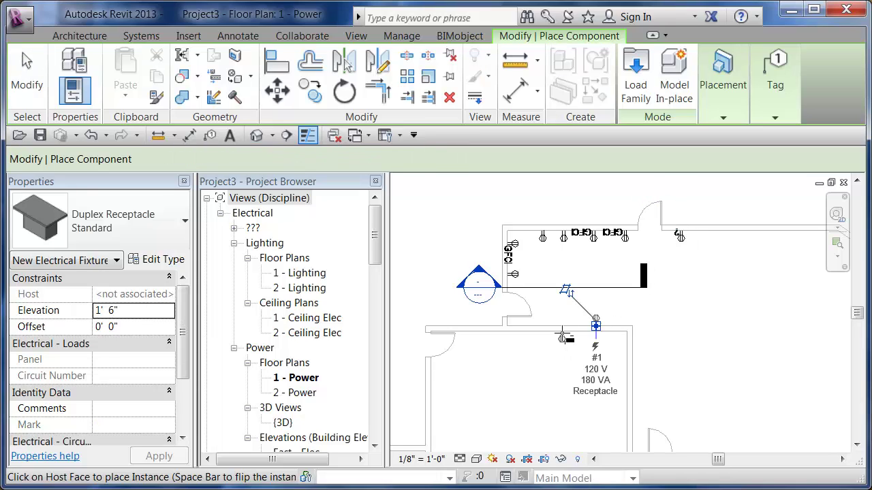
click(561, 341)
key(Escape)
key(Escape)
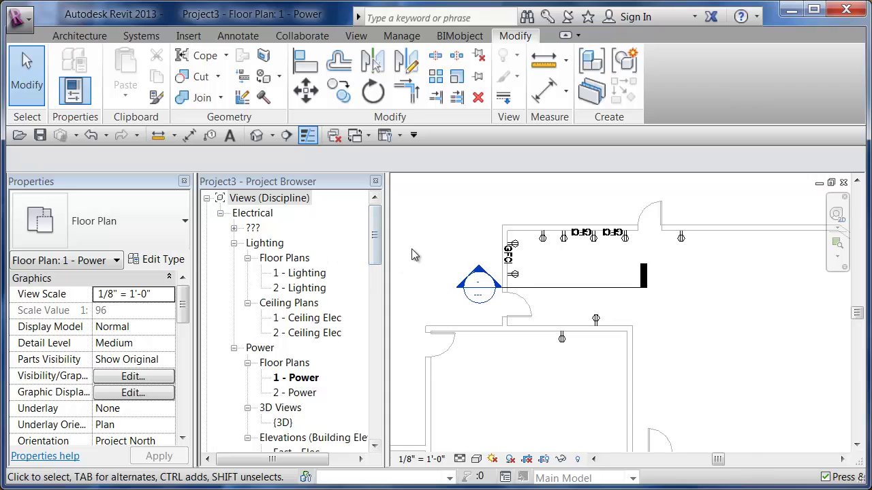
- Open the plan's View Range settings to check the 4' 0" cut plane offset
drag(183, 306, 184, 422)
click(133, 344)
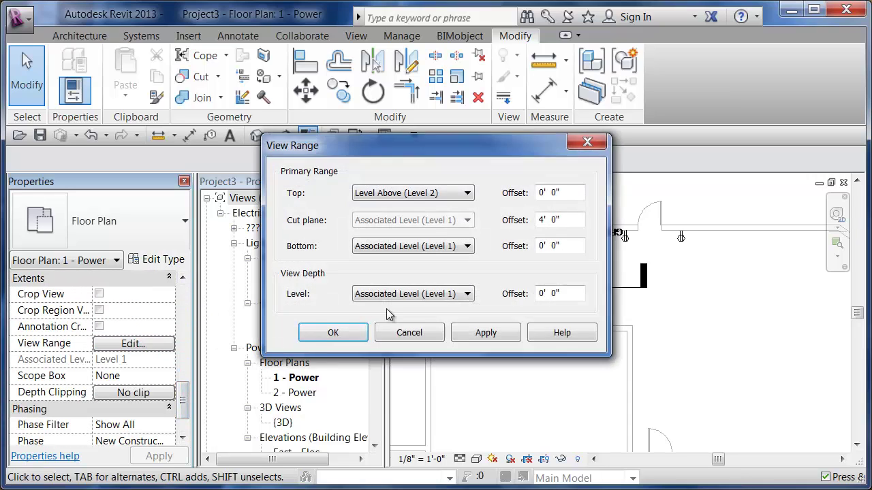
drag(576, 225, 495, 235)
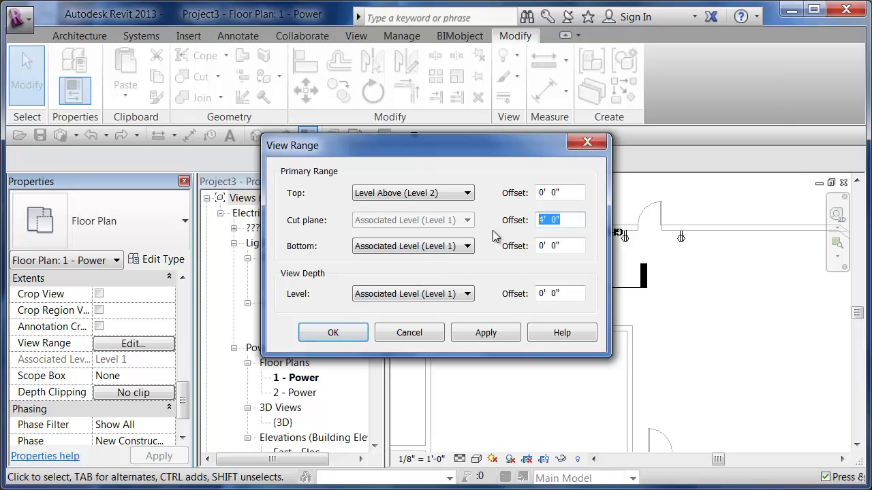
- Leave View Range unchanged and set the new receptacle's (Mark 8) elevation to 7' 0"
click(417, 332)
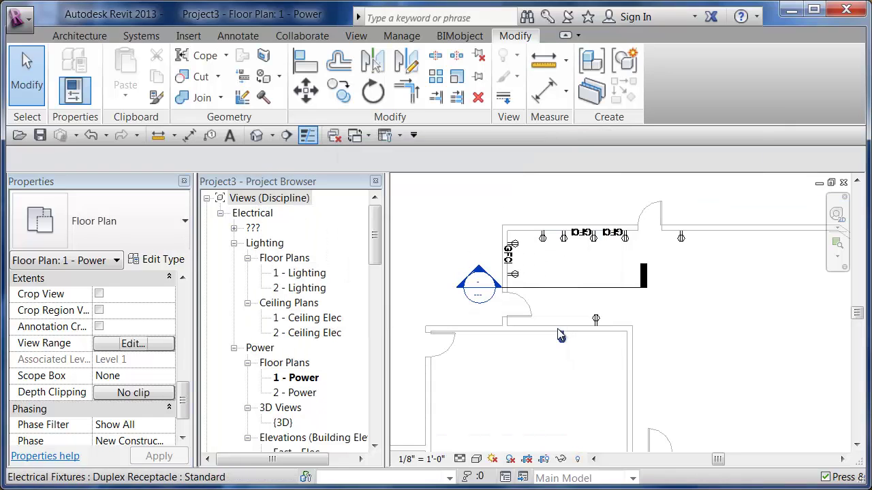
click(596, 319)
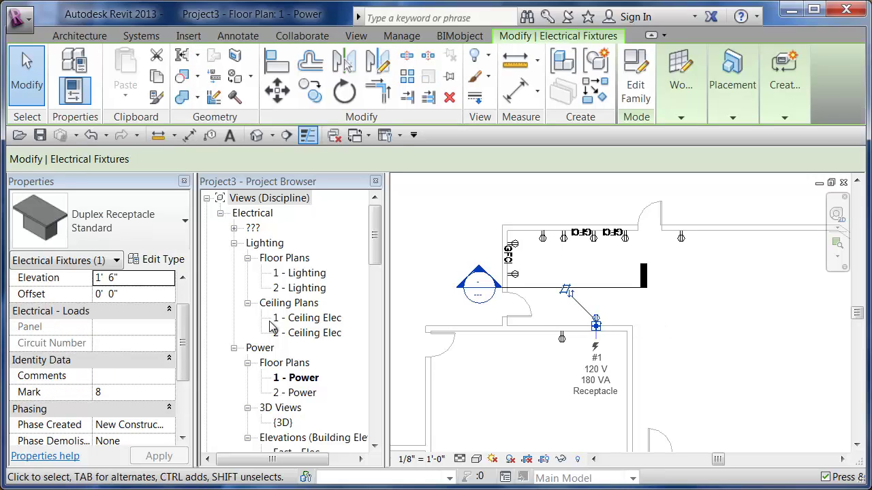
click(149, 279)
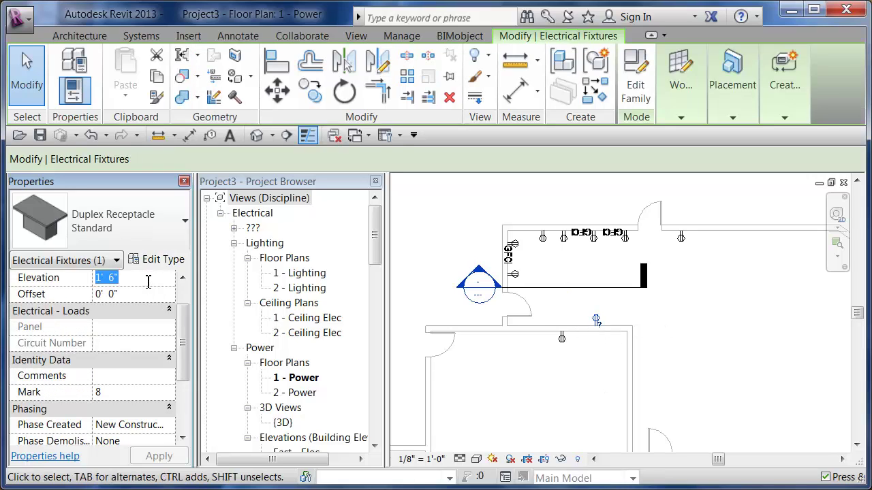
text(1)
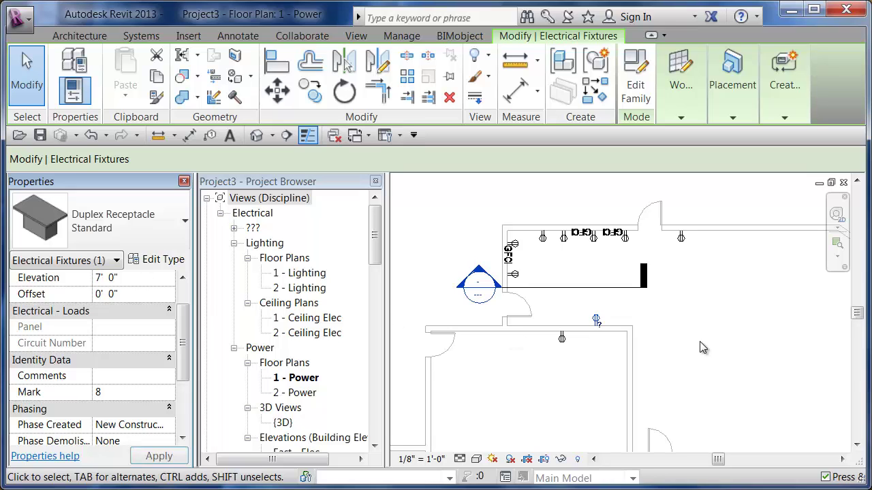
click(704, 347)
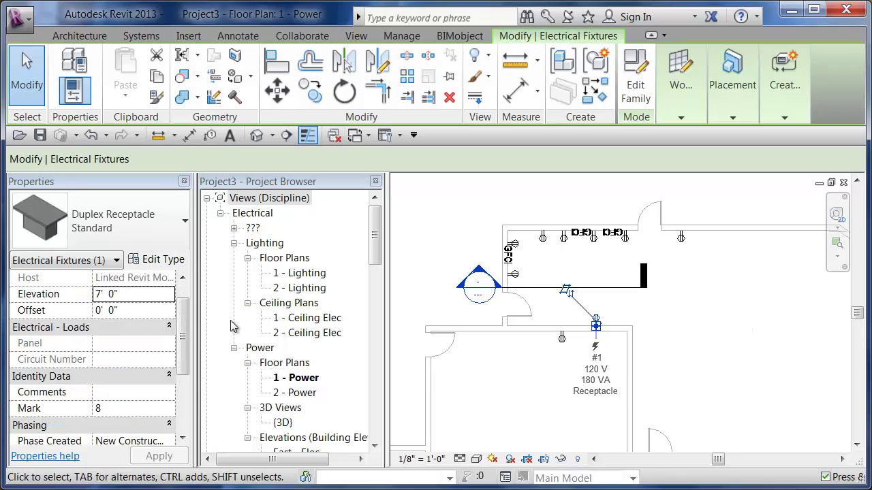
- Recheck the raised receptacle's properties, then select the existing section line
click(661, 313)
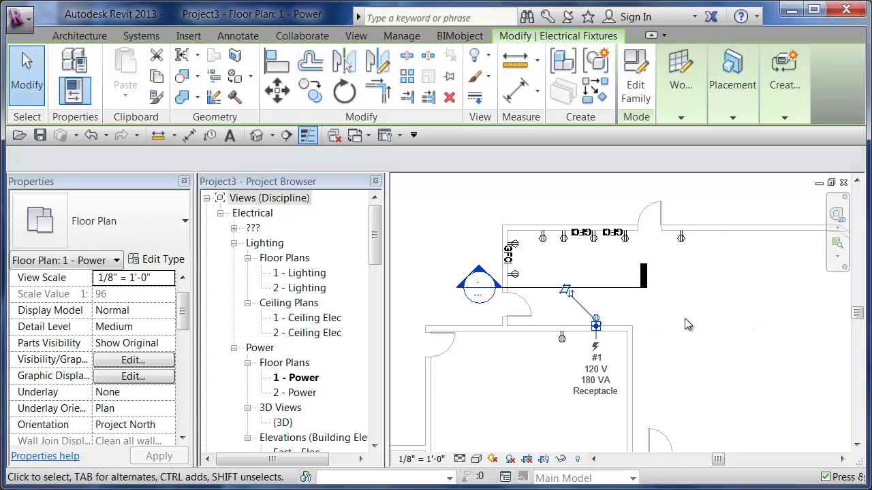
click(684, 323)
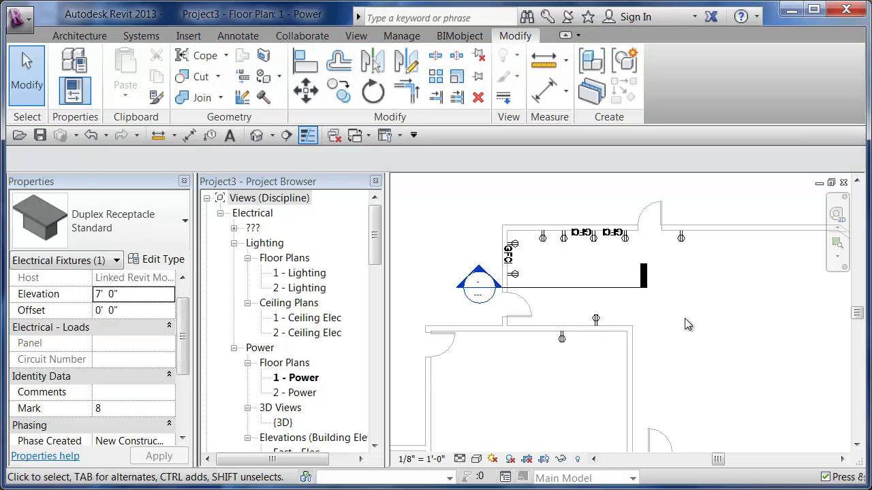
click(544, 289)
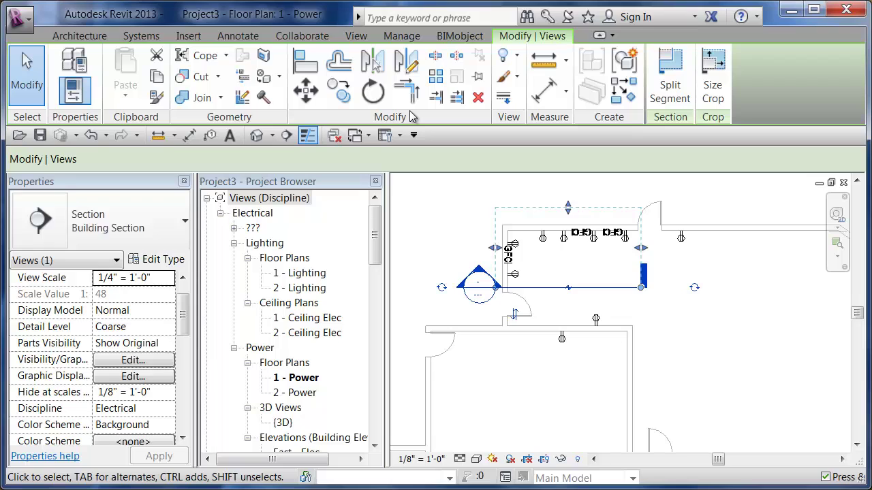
- Draw a new section through the lower room toward the receptacle's wall
click(670, 72)
click(652, 309)
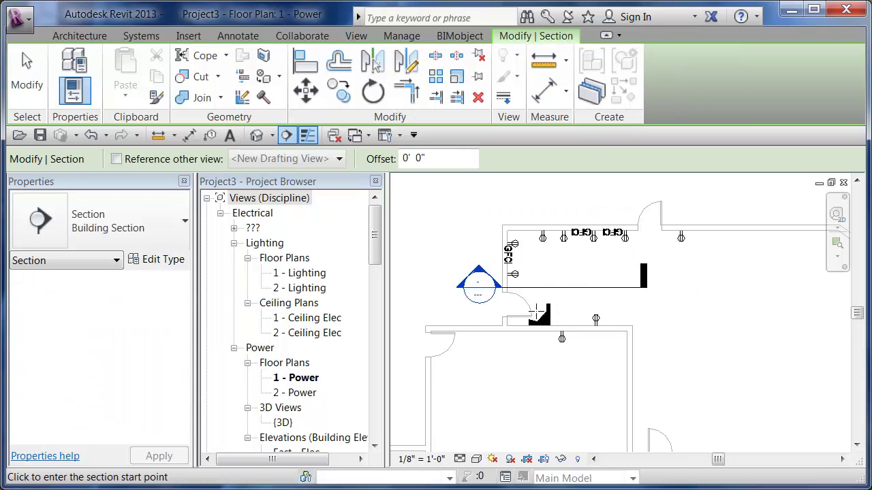
click(483, 311)
key(Escape)
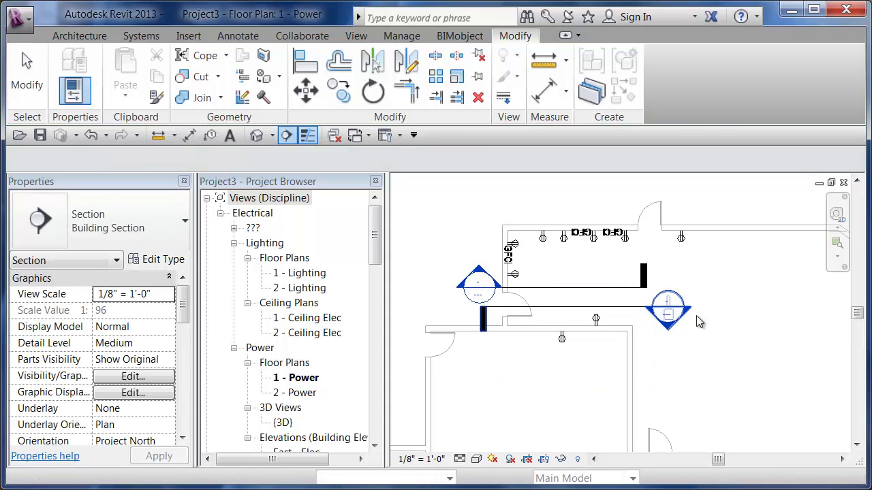
- Open Section 2 and confirm the receptacle sits at 7' 0" between Level 1 and Level 2
double_click(667, 312)
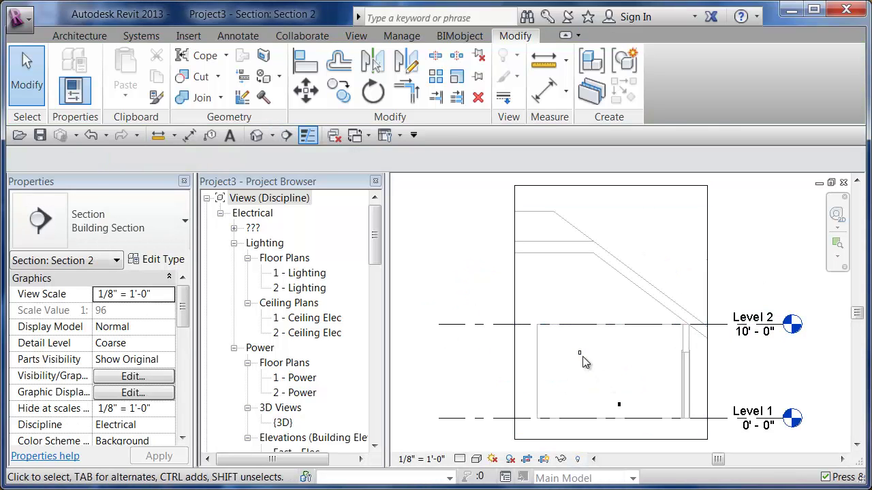
click(579, 353)
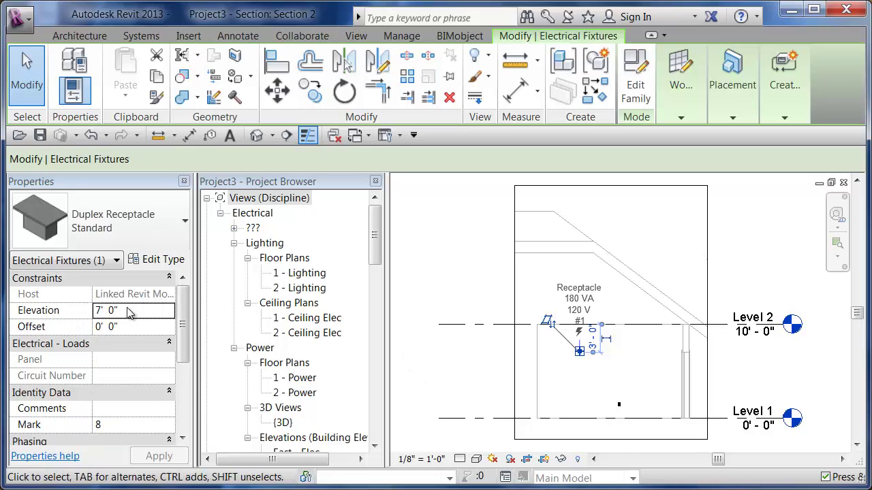
click(741, 279)
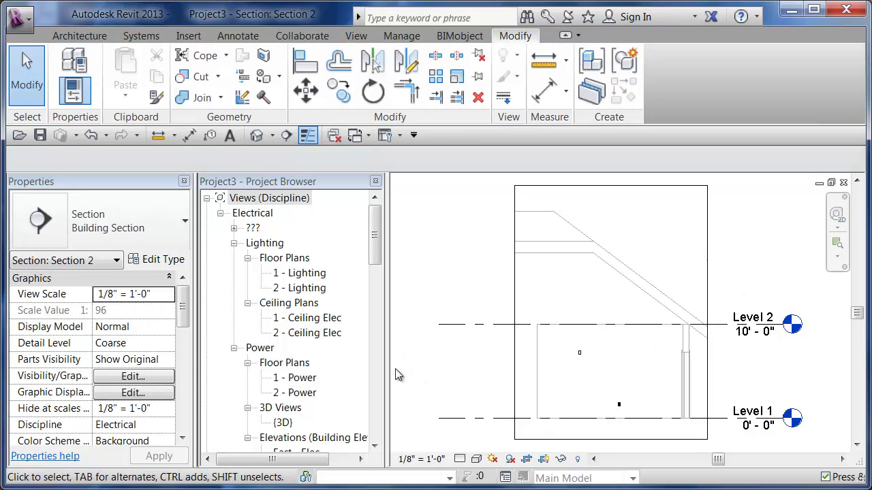
- Back in the 1 - Power plan, raise the wall receptacle's elevation to 8' 0"
double_click(318, 318)
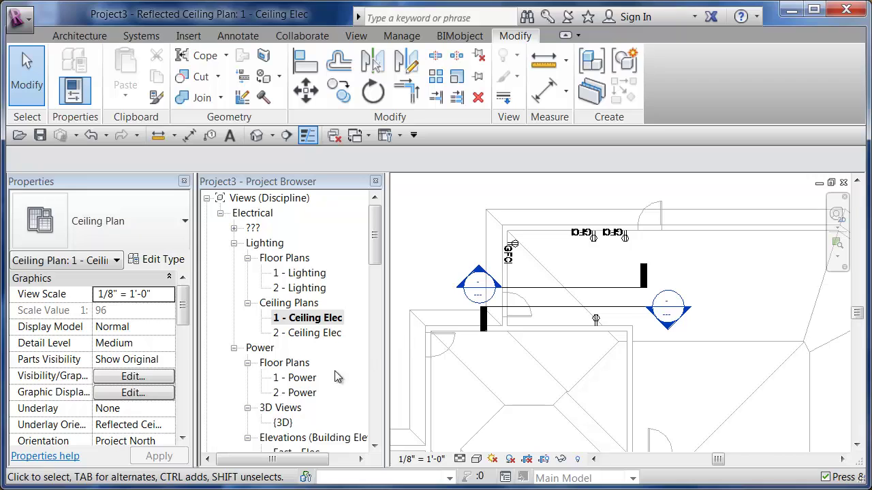
double_click(306, 379)
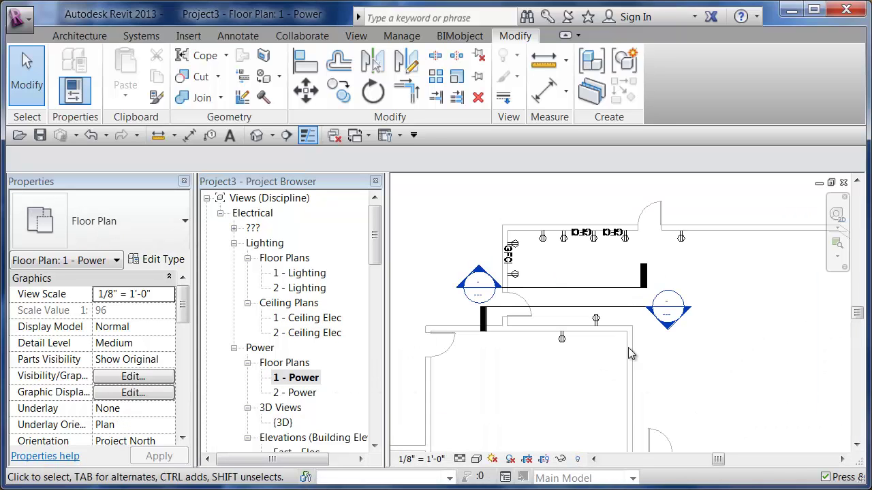
click(595, 322)
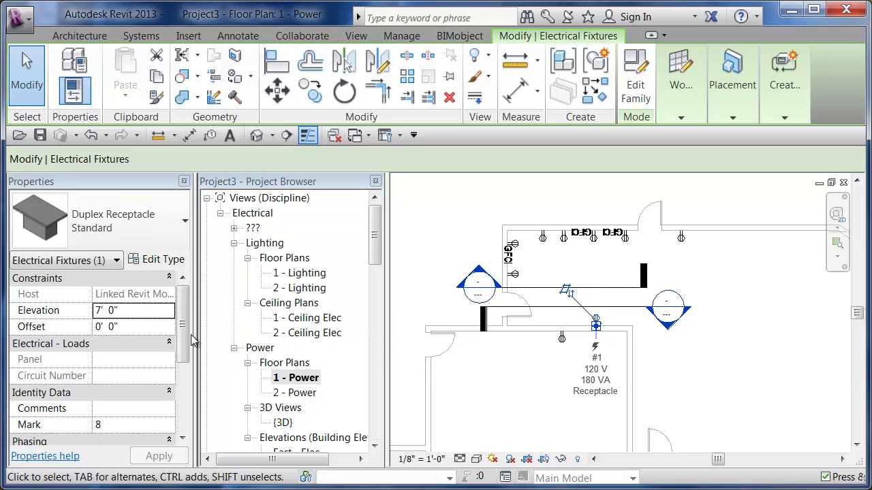
click(136, 312)
text(8' 0")
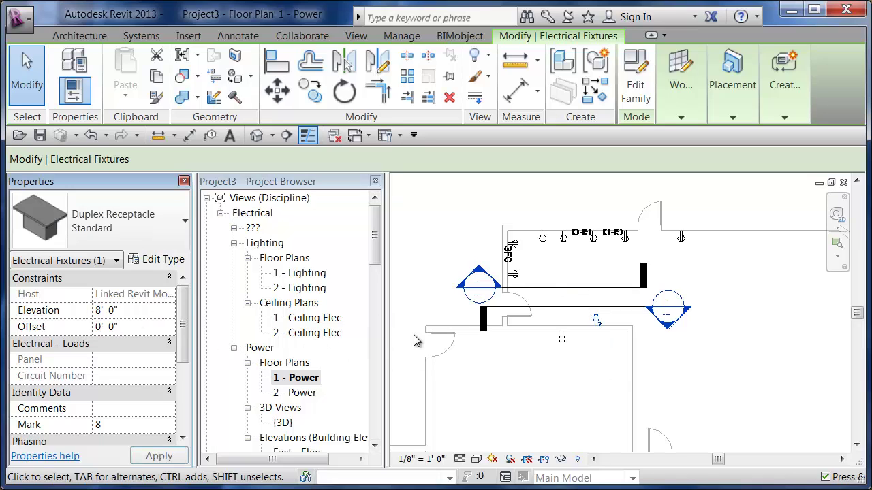
click(533, 380)
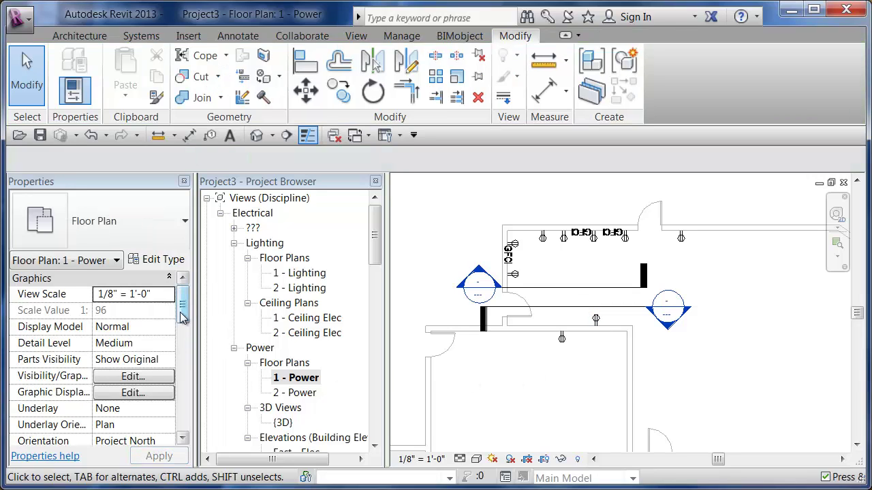
- Set the View Range Top to Associated Level (Level 1) with a 6' 0" offset, apply and accept
drag(183, 310, 185, 402)
click(129, 376)
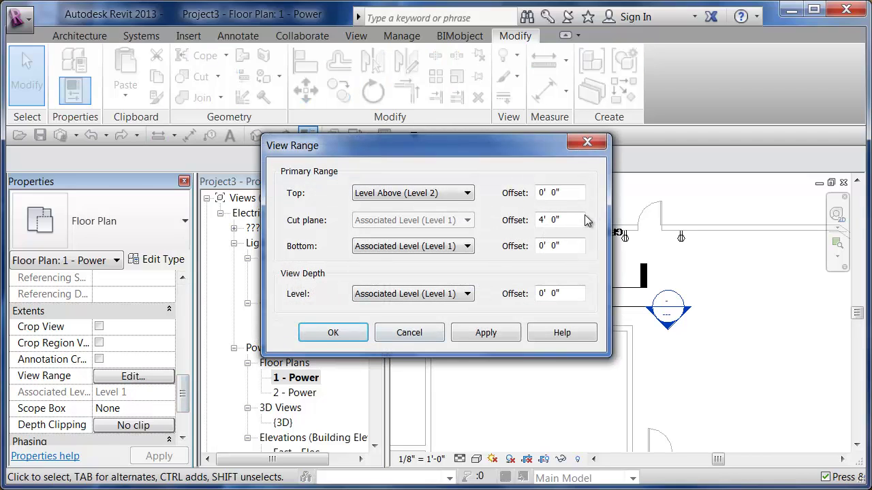
click(469, 194)
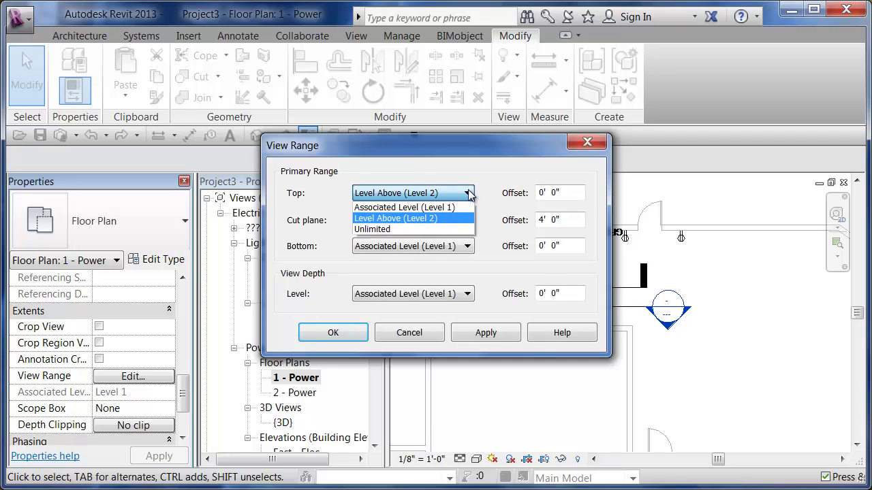
click(443, 207)
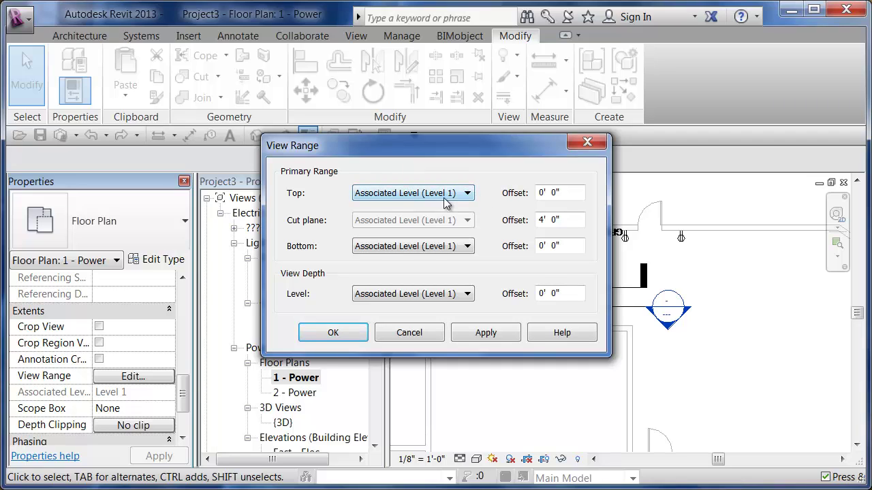
click(558, 193)
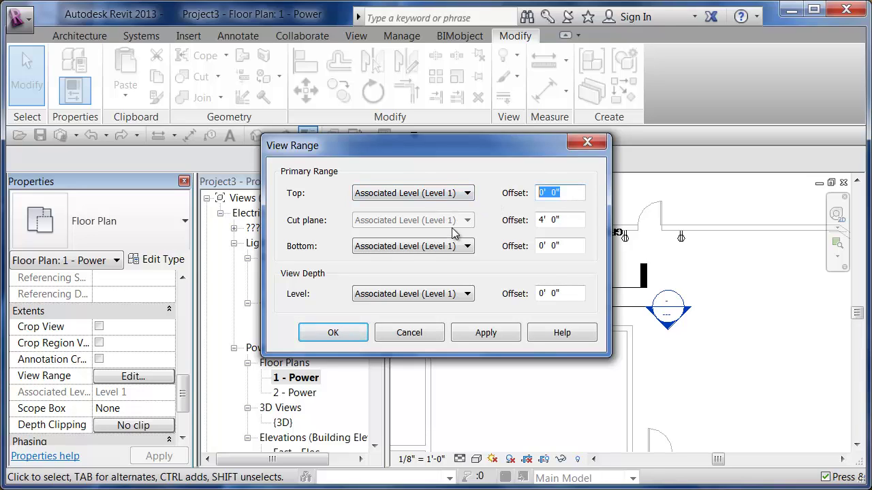
text(6)
click(577, 220)
click(485, 333)
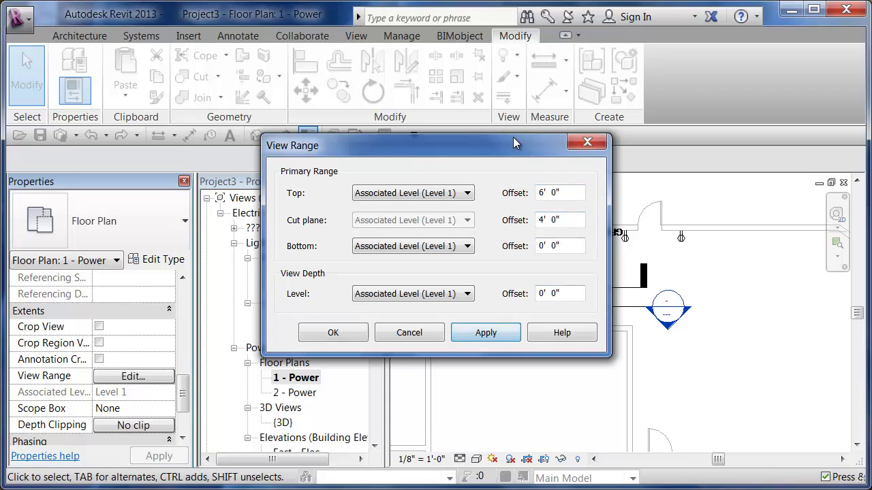
drag(507, 143, 378, 150)
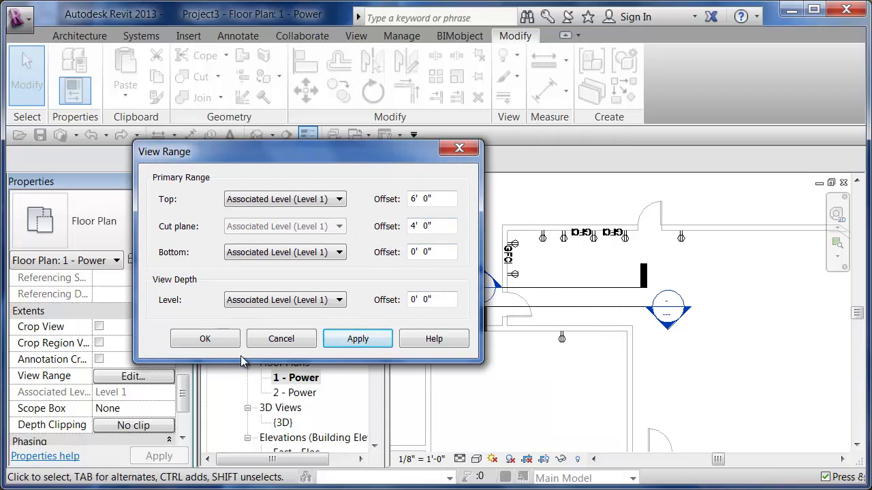
click(205, 339)
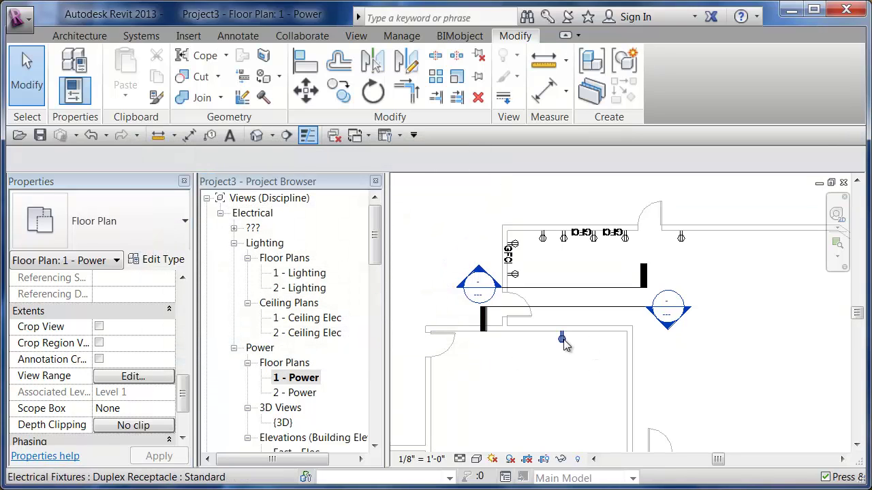
- In Section 2, lower the wall receptacle's elevation to 6' 0"
click(562, 340)
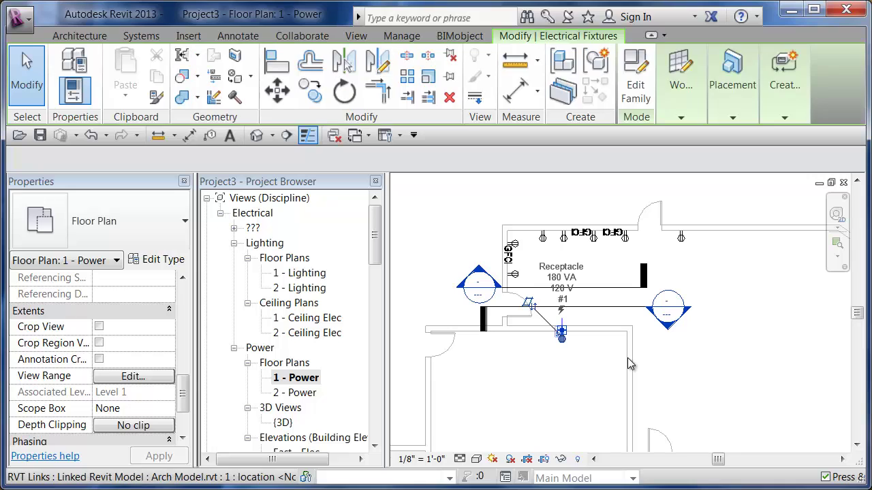
click(590, 362)
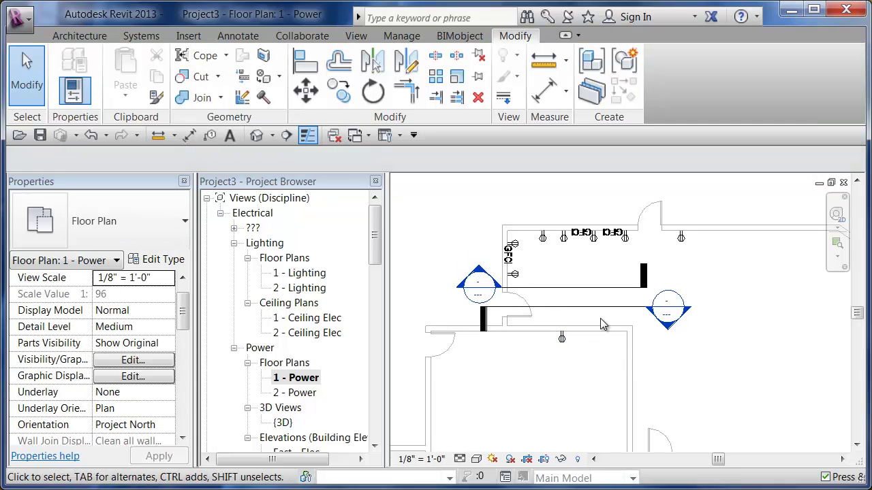
double_click(681, 312)
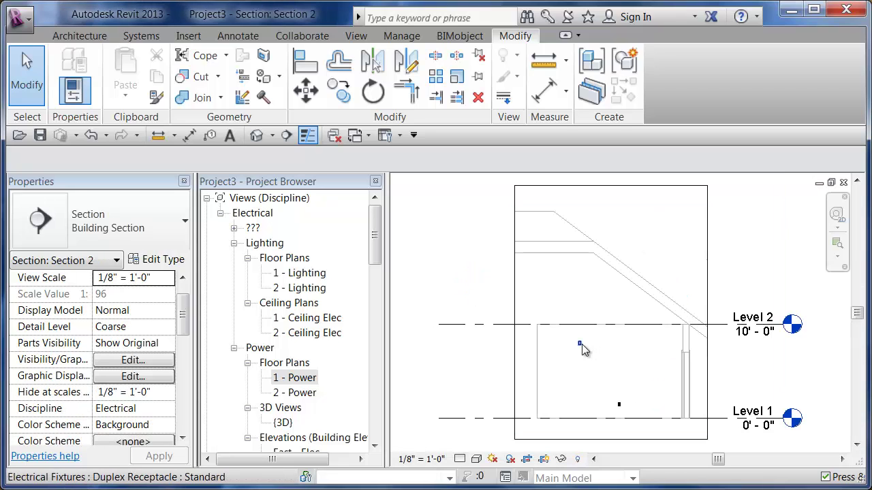
click(580, 341)
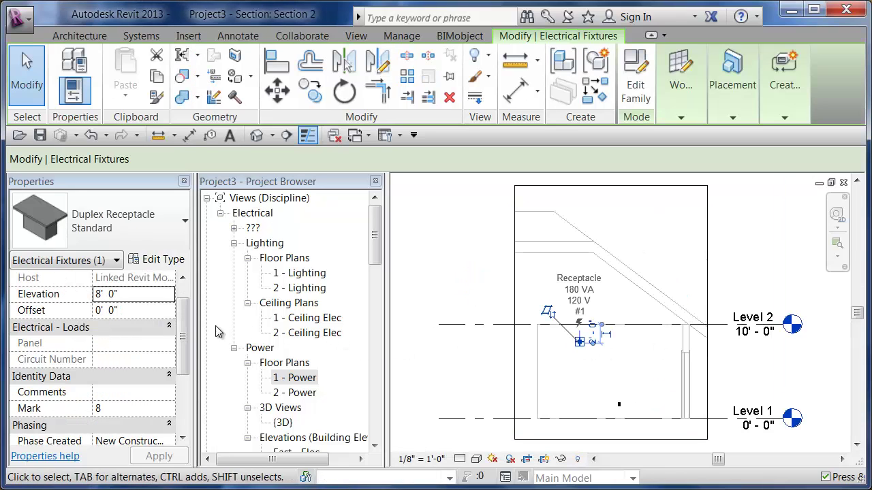
click(151, 296)
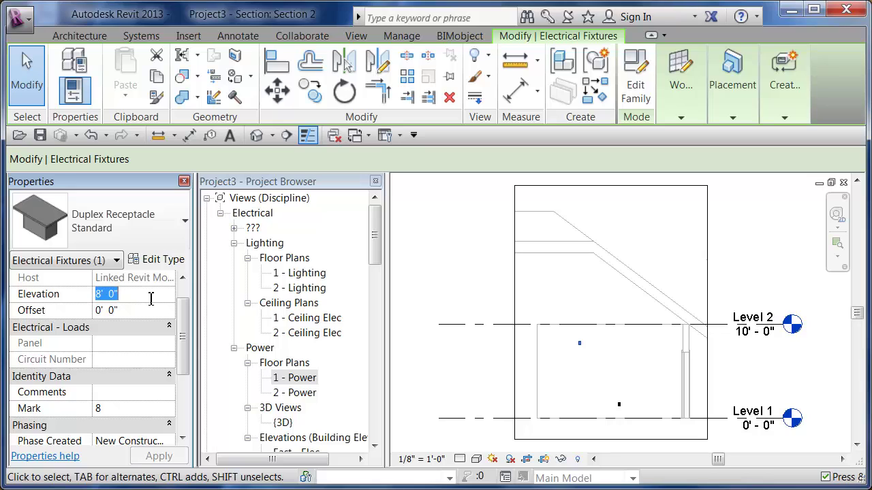
text(6)
click(486, 293)
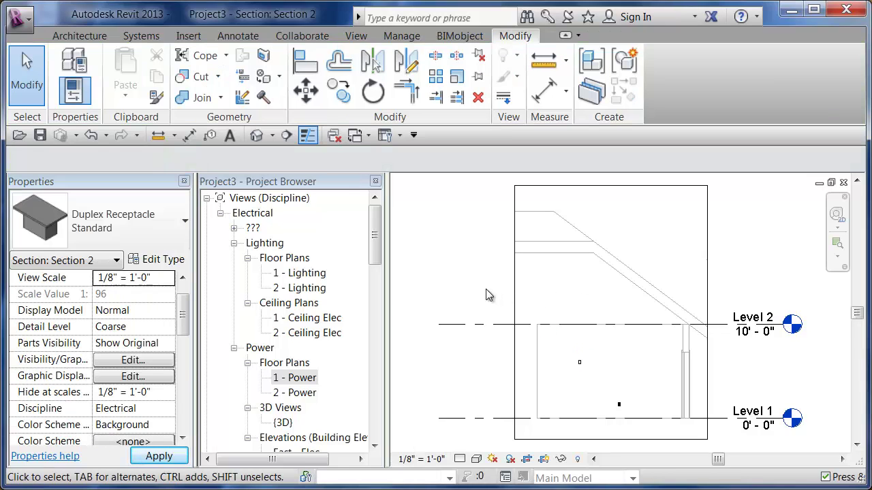
- Return to the 1 - Power plan and confirm the receptacle now appears at 6' 0"
click(303, 380)
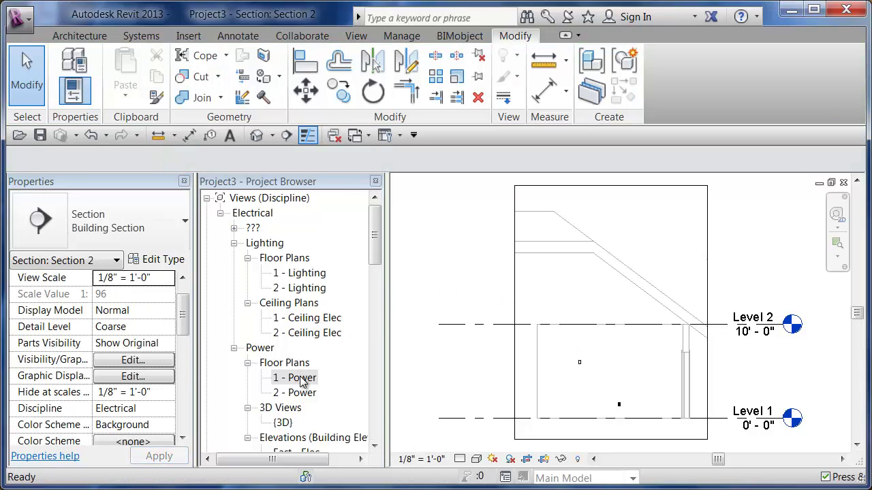
double_click(303, 378)
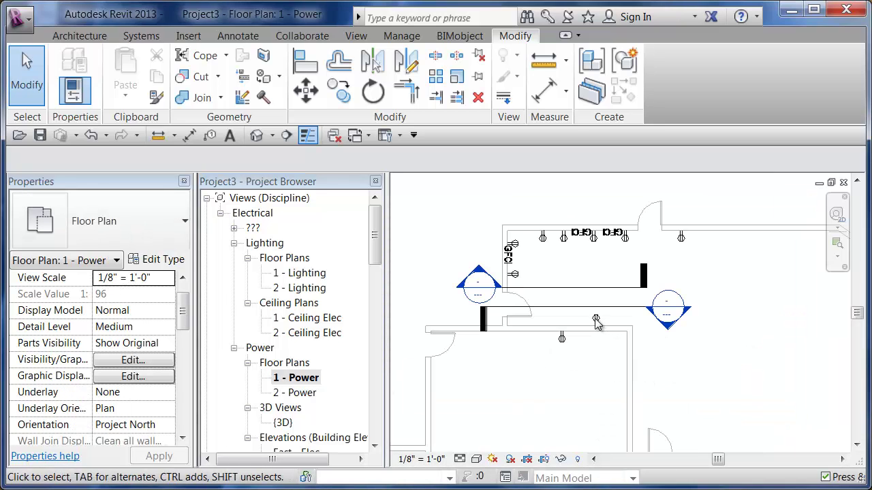
click(596, 320)
click(708, 363)
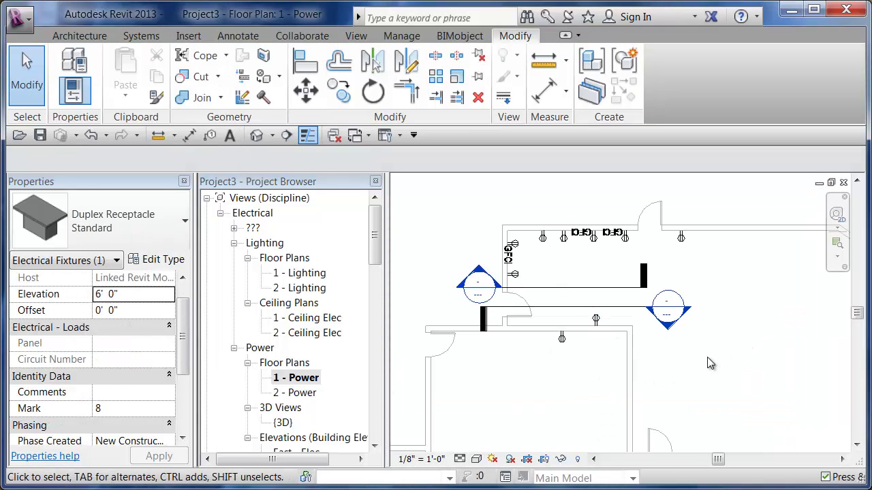
middle_drag(709, 363, 756, 361)
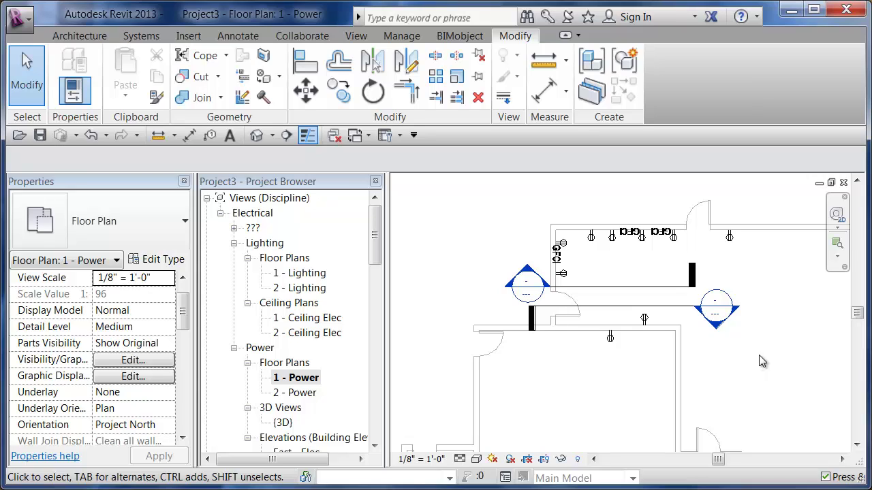
middle_drag(761, 349, 724, 343)
scroll(597, 352, up, 2)
scroll(602, 351, up, 2)
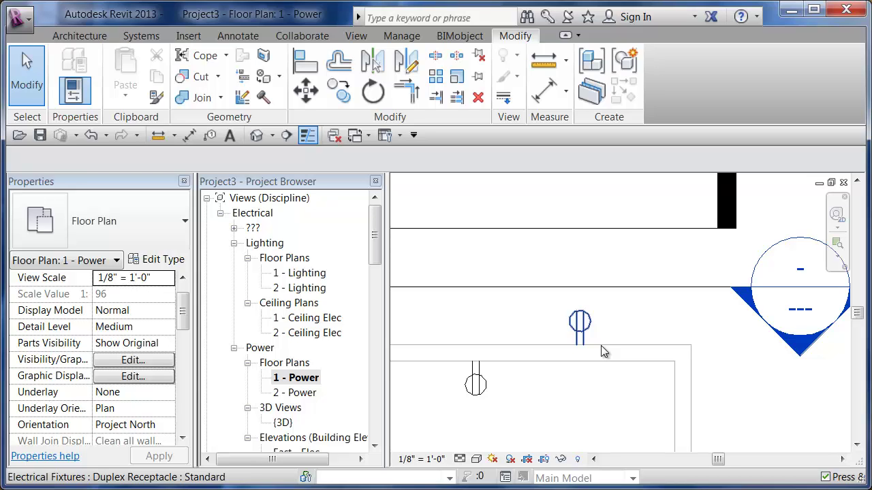
middle_drag(610, 330, 624, 323)
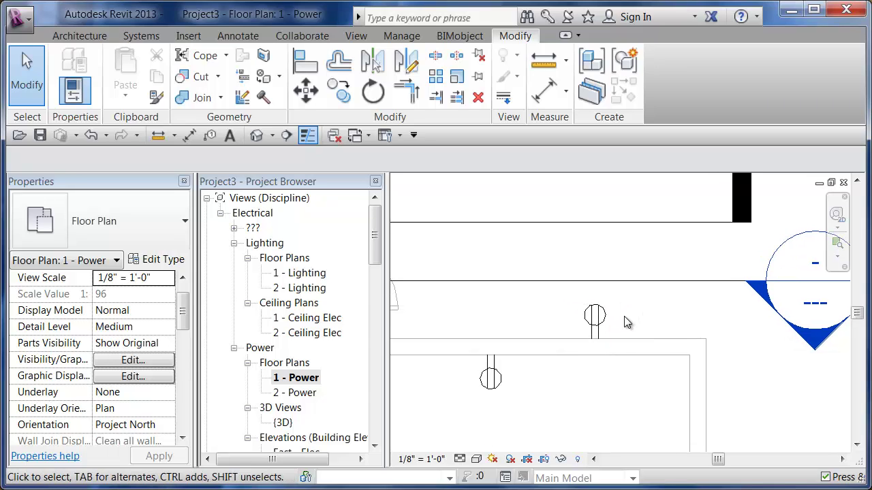